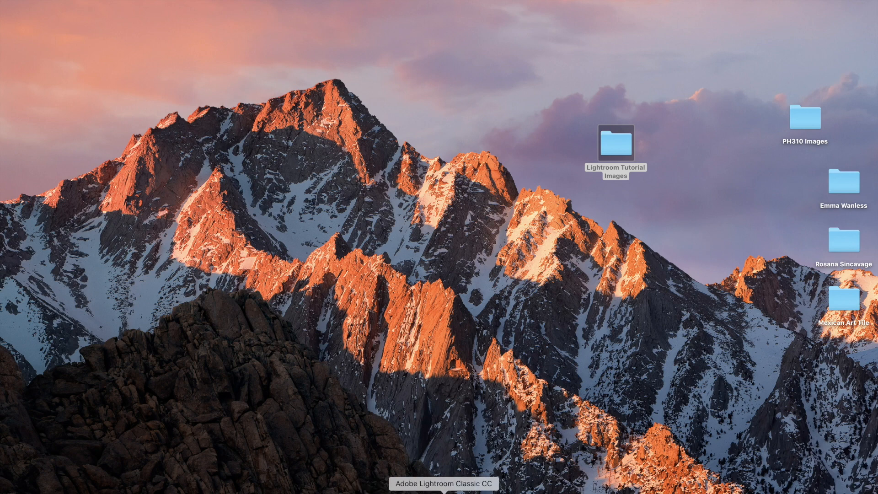
Step: Launch Adobe Lightroom Classic CC and start a new catalog, creating a folder named Lightroom Tutorial inside Pictures for it
{"action": "left_click", "coordinate": [443, 490]}
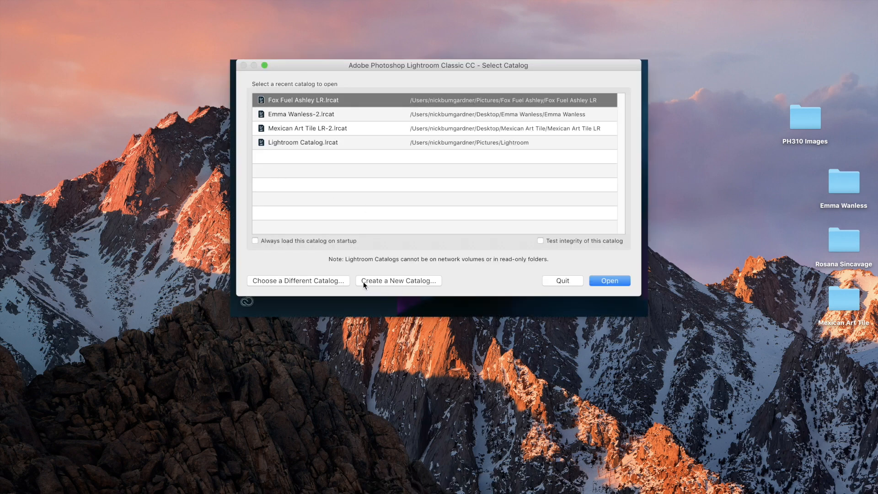
{"action": "left_click", "coordinate": [405, 286]}
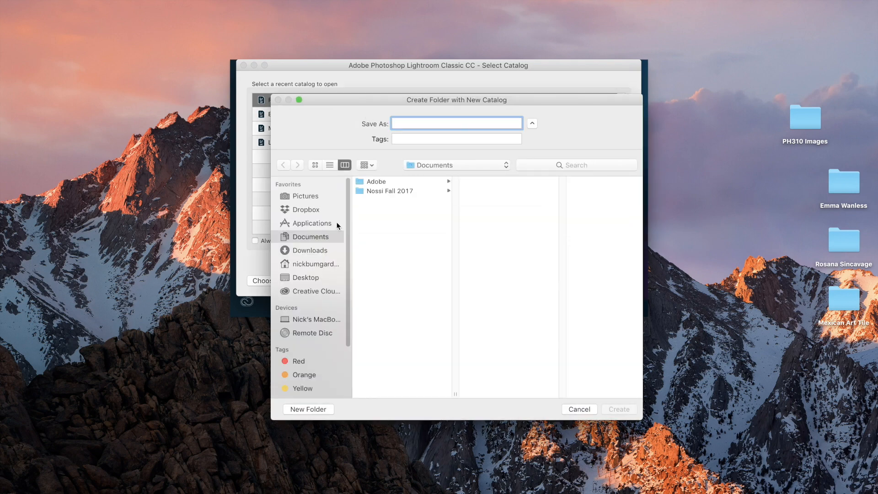
{"action": "left_click", "coordinate": [309, 198]}
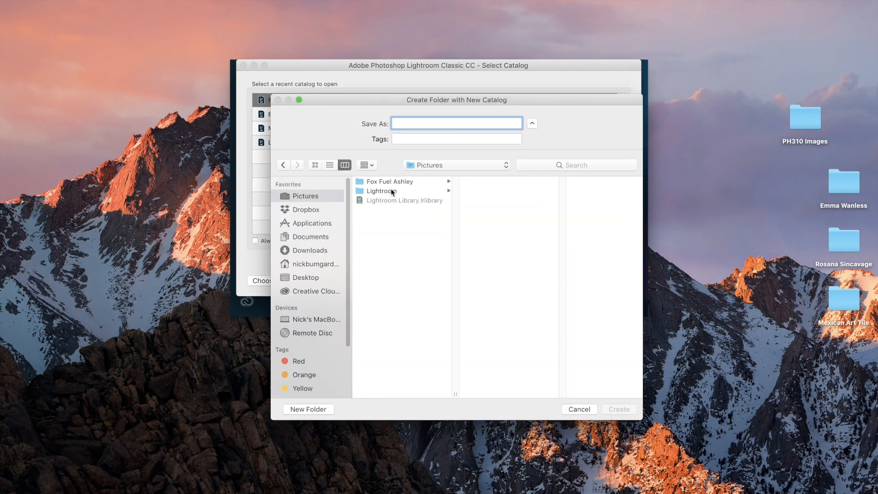
{"action": "left_click", "coordinate": [325, 409]}
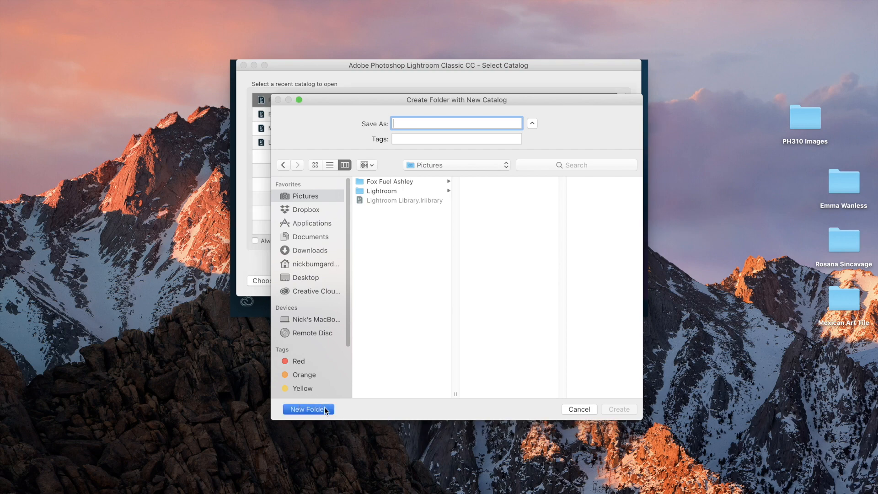
{"action": "type", "text": "L"}
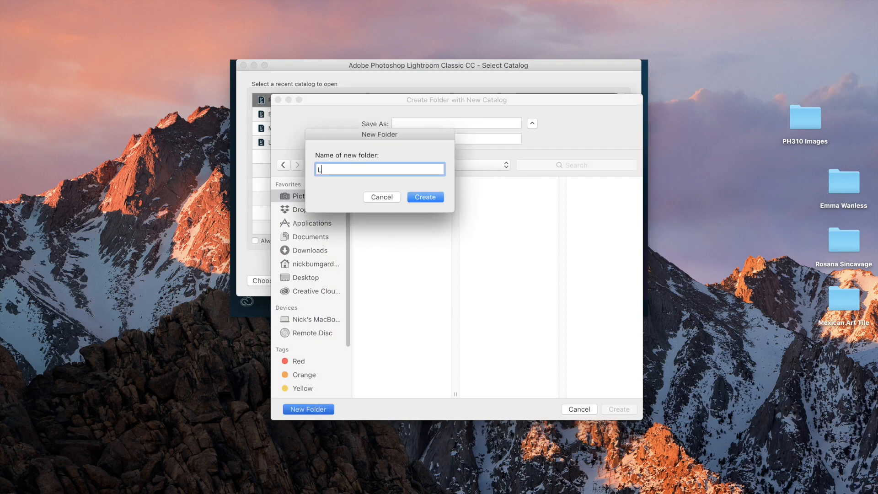
{"action": "type", "text": "ightroom Tutorial"}
{"action": "key", "text": "Return"}
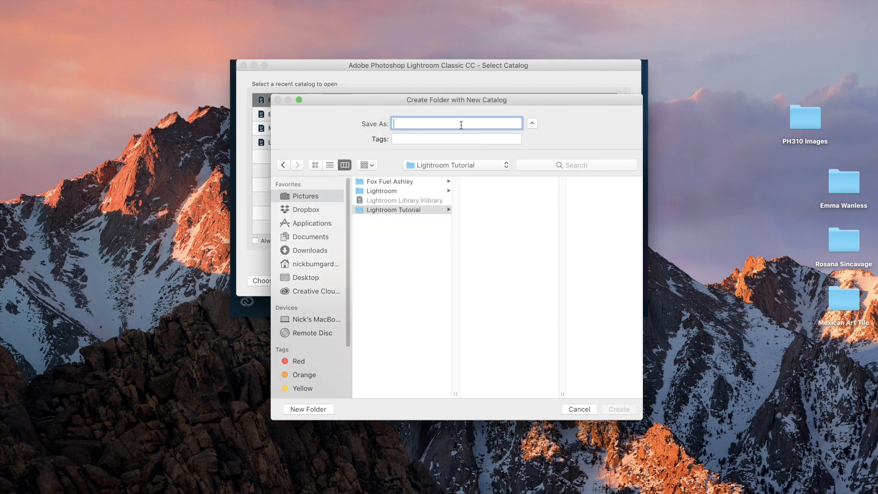
Step: Name the new catalog Lightroom Tutorial LR and create it in the Lightroom Tutorial folder
{"action": "type", "text": "Lightroom Tutorial "}
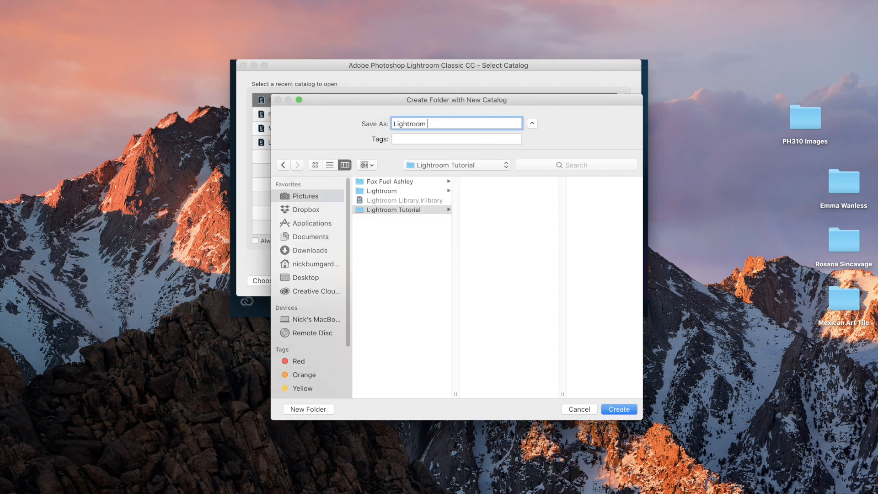
{"action": "type", "text": "LR"}
{"action": "left_click", "coordinate": [625, 412]}
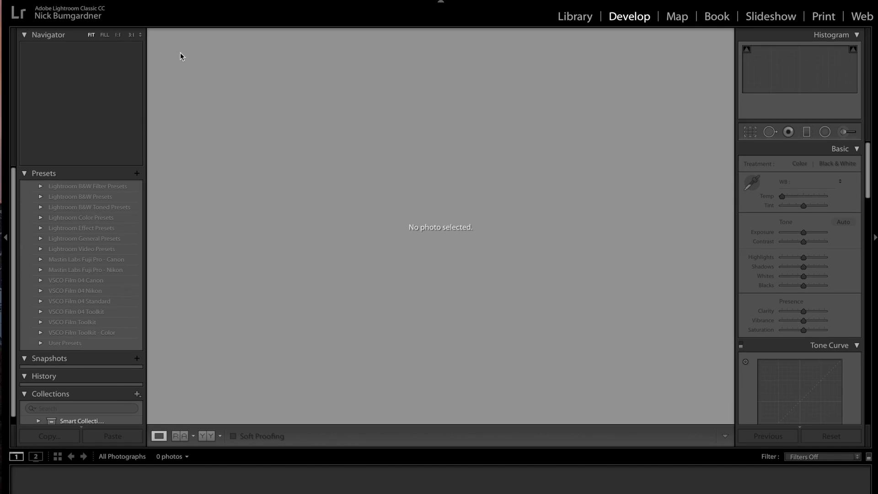
Step: Start a photo import from the Library and choose the RAW subfolder of Lightroom Tutorial Images on the Desktop as source
{"action": "key", "text": "e"}
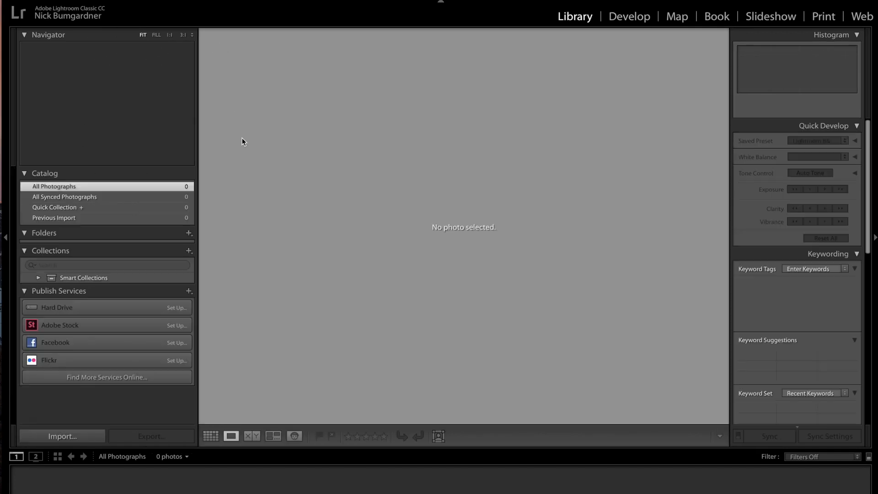
{"action": "left_click", "coordinate": [72, 436]}
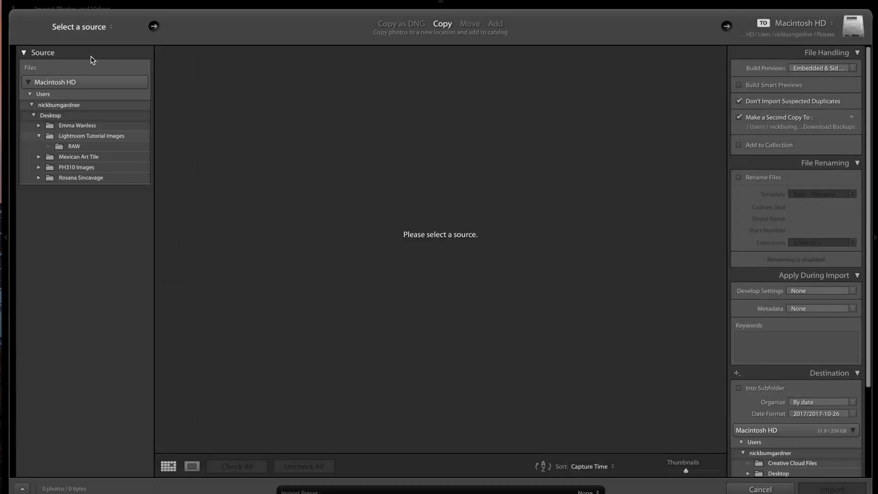
{"action": "left_click", "coordinate": [89, 137]}
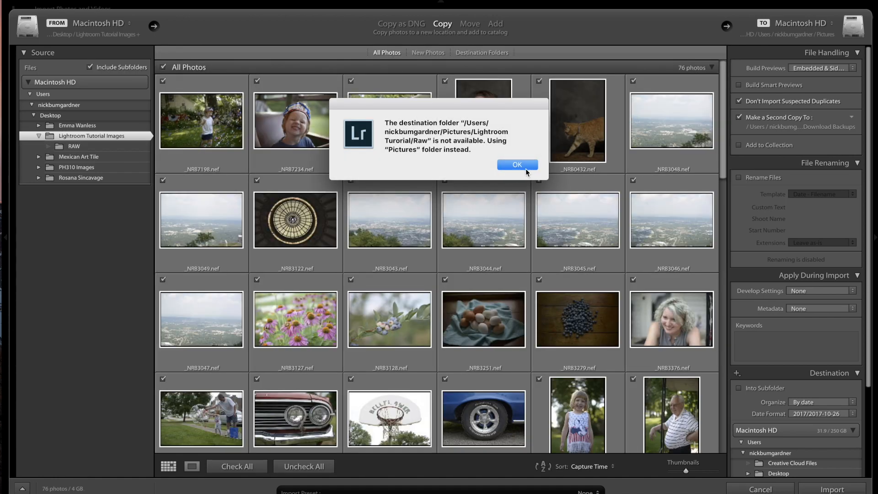
{"action": "left_click", "coordinate": [517, 164]}
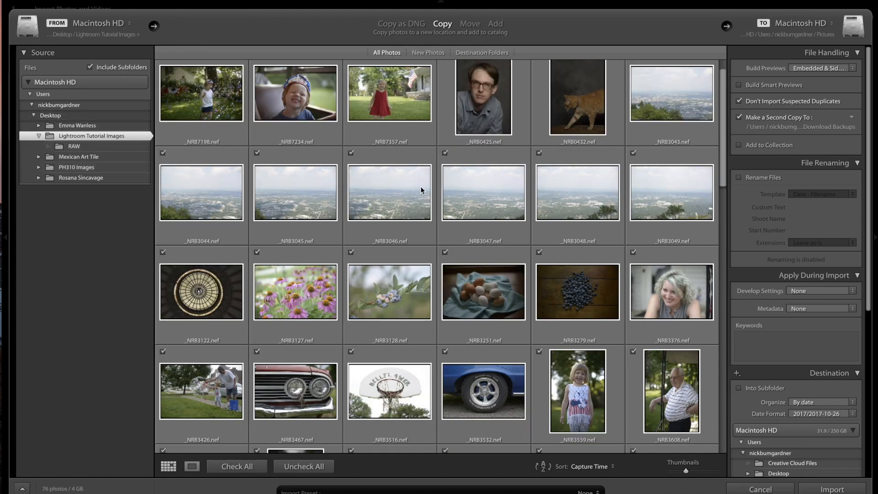
{"action": "left_click", "coordinate": [79, 145]}
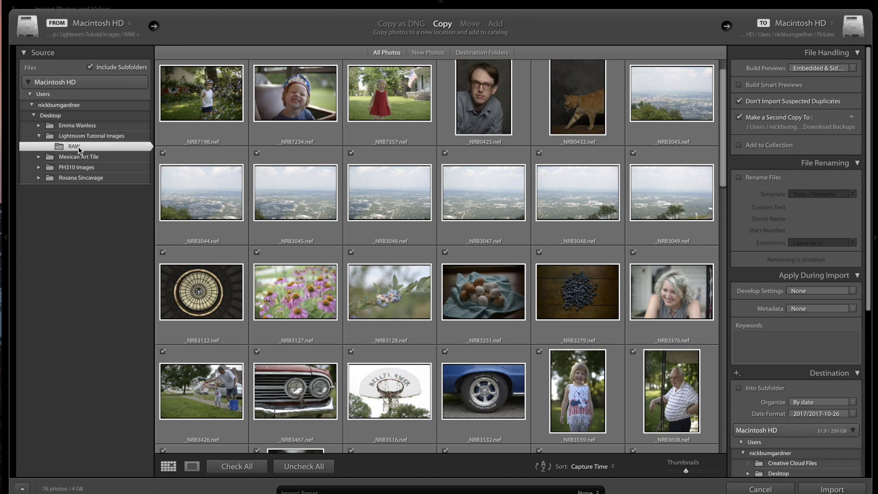
Step: Set the import destination to a new folder named RAW inside Pictures / Lightroom Tutorial
{"action": "left_click", "coordinate": [807, 27]}
{"action": "left_click", "coordinate": [786, 80]}
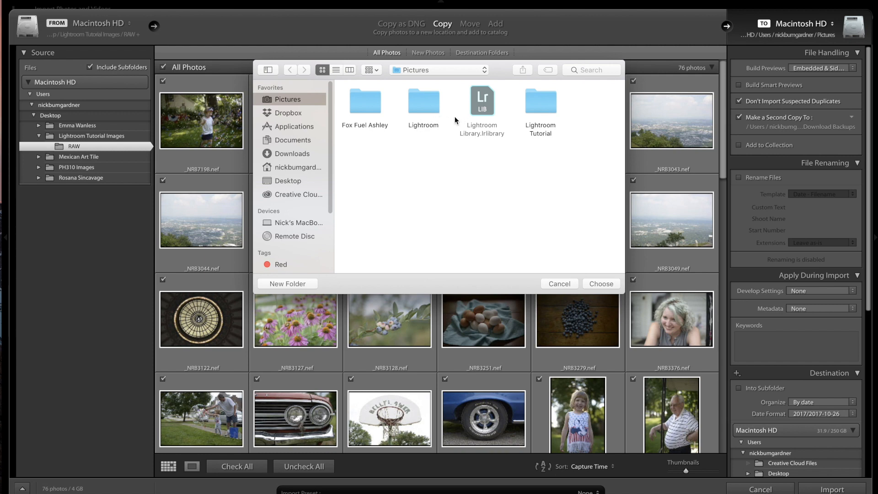
{"action": "double_click", "coordinate": [538, 111]}
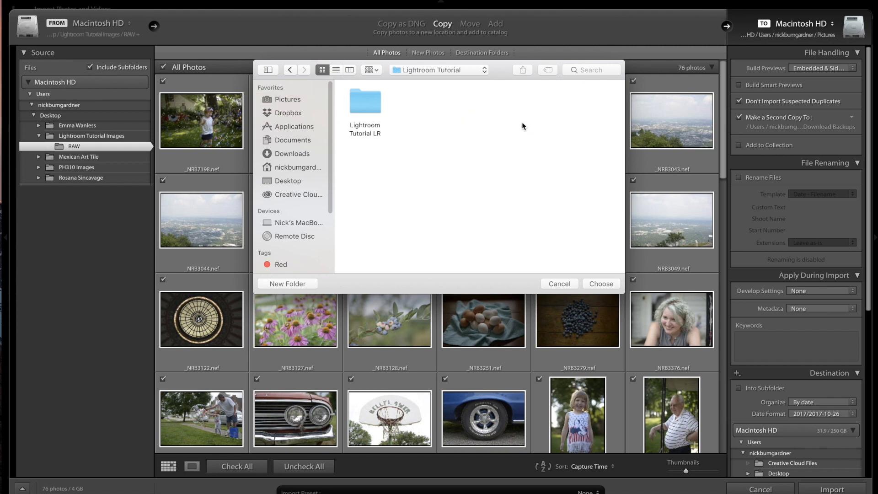
{"action": "left_click", "coordinate": [287, 284]}
{"action": "type", "text": "RAW"}
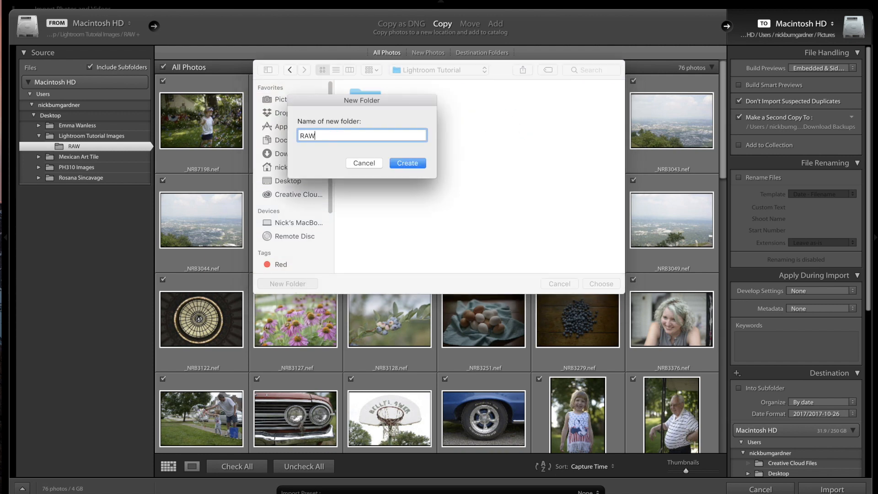
{"action": "key", "text": "Return"}
{"action": "left_click", "coordinate": [599, 283]}
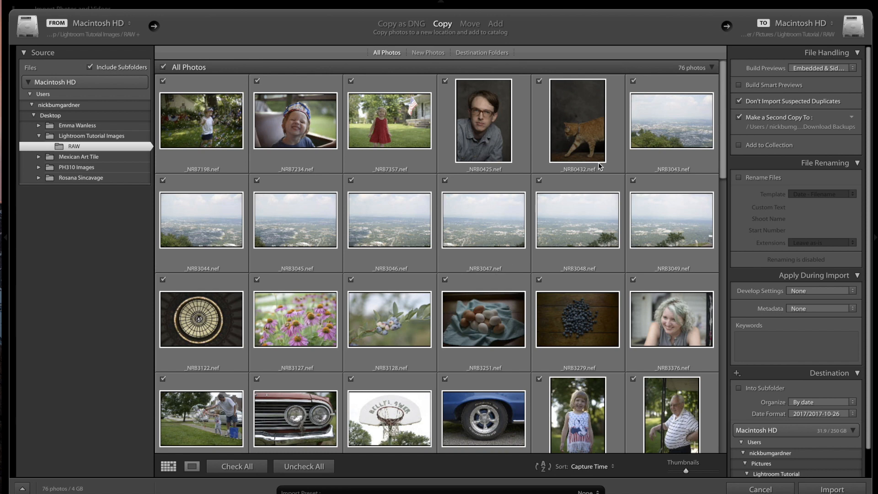
Step: Keep Embedded & Sidecar as the preview type and import all the checked photos
{"action": "left_click", "coordinate": [819, 69]}
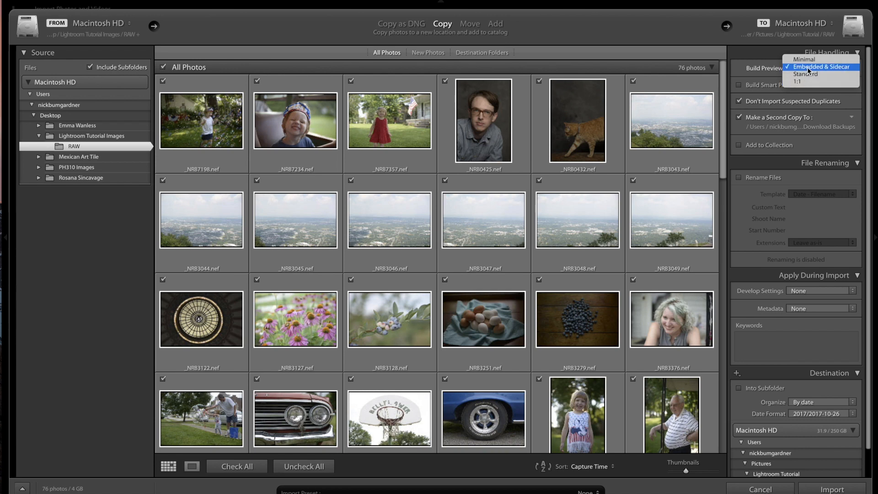
{"action": "left_click", "coordinate": [810, 68]}
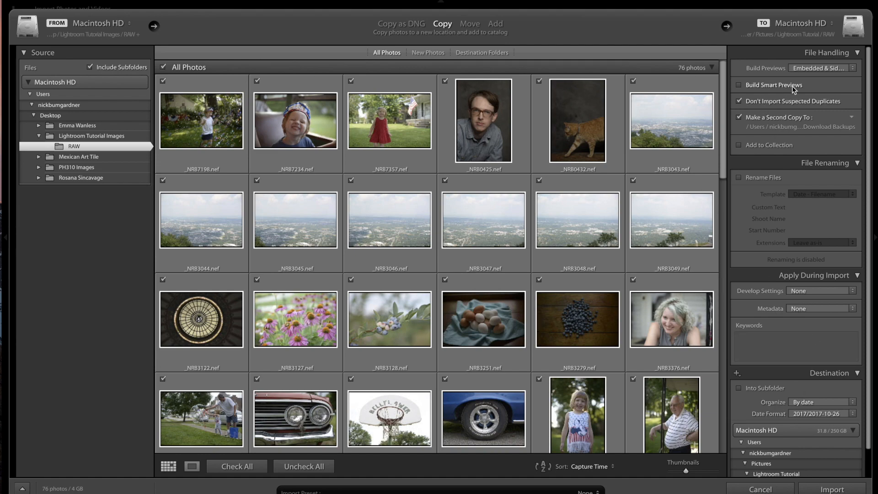
{"action": "left_click", "coordinate": [841, 490]}
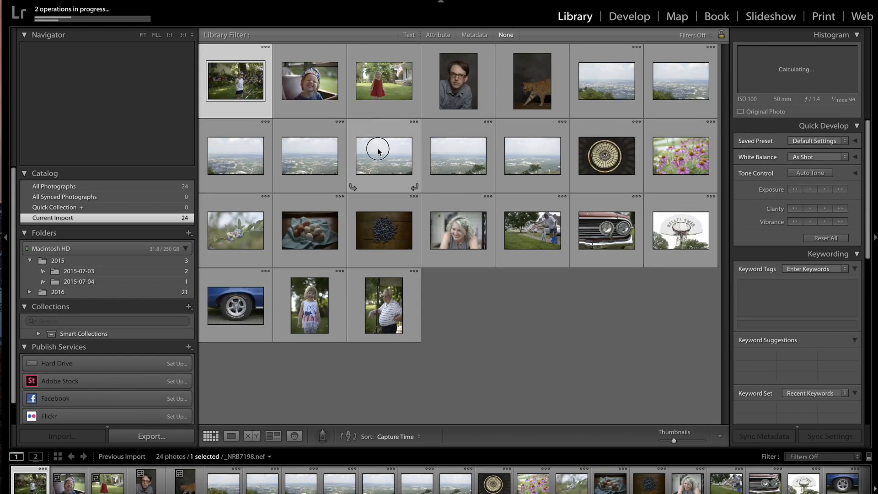
Step: Look through several imported thumbnails in the grid and view the first photo, the child among soap bubbles, enlarged
{"action": "left_click", "coordinate": [374, 147]}
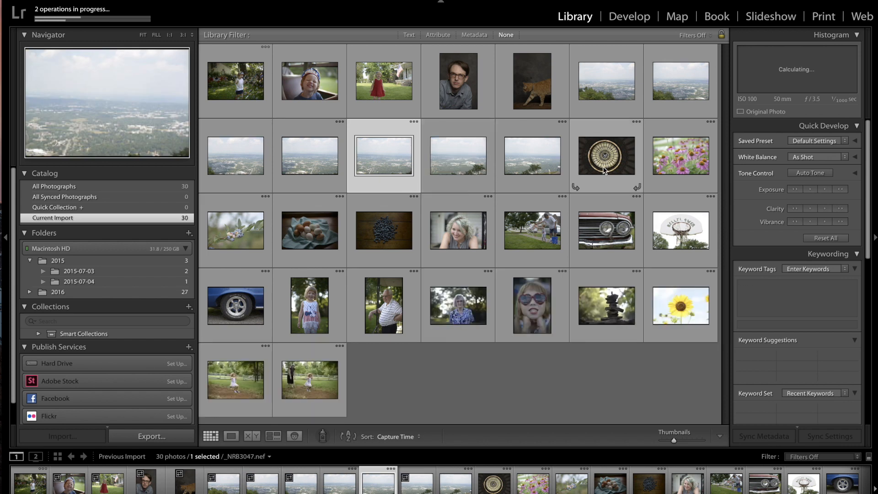
{"action": "left_click", "coordinate": [598, 164]}
{"action": "left_click", "coordinate": [588, 236]}
{"action": "left_click", "coordinate": [604, 306]}
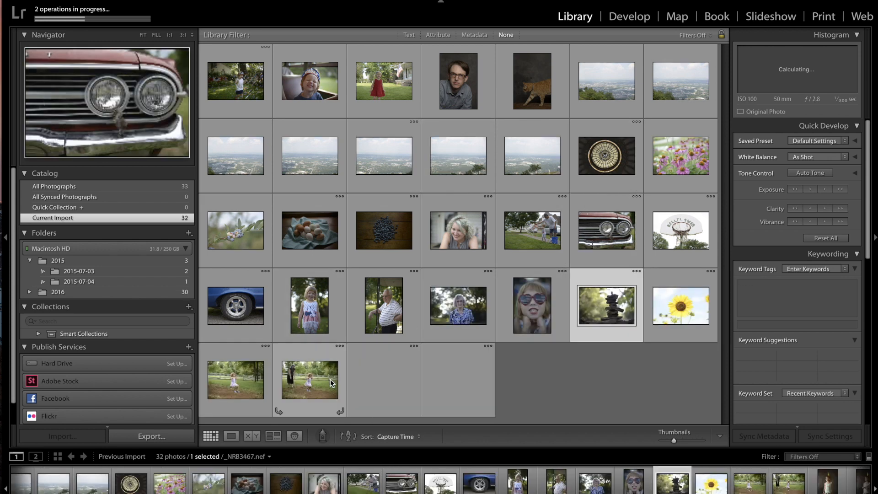
{"action": "left_click", "coordinate": [309, 379]}
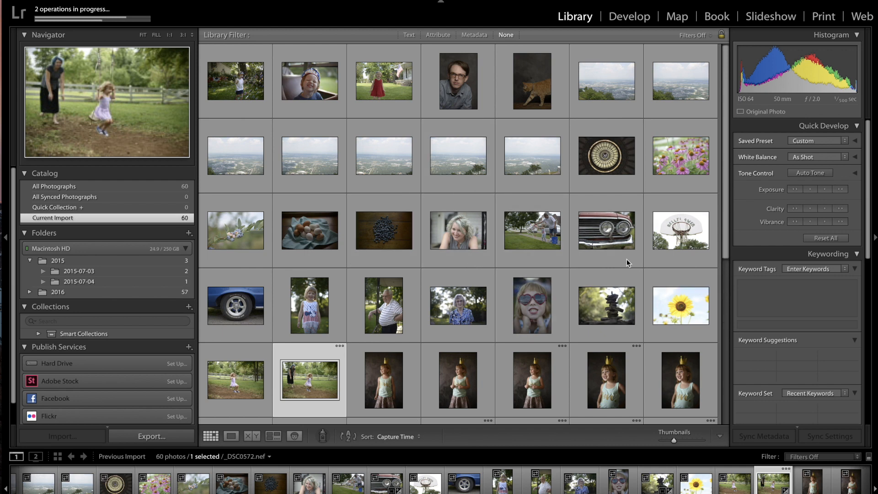
{"action": "left_click_drag", "start_coordinate": [725, 243], "coordinate": [342, 167]}
{"action": "left_click", "coordinate": [225, 76]}
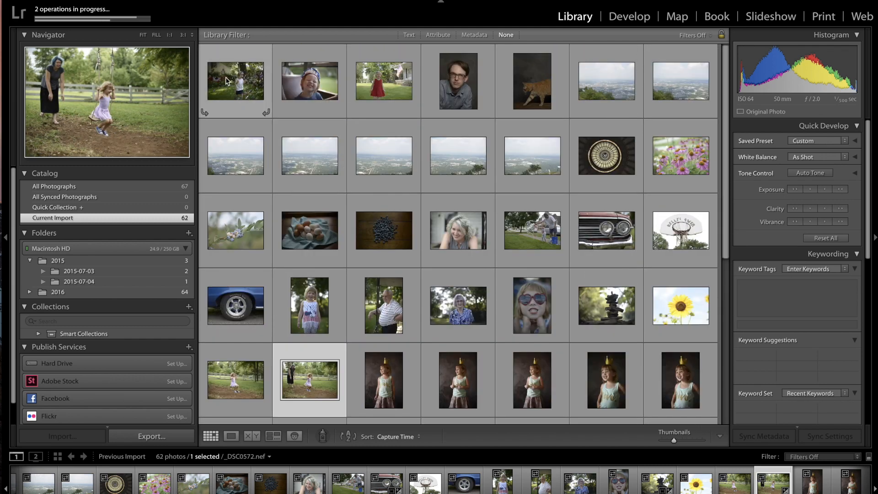
{"action": "double_click", "coordinate": [218, 103]}
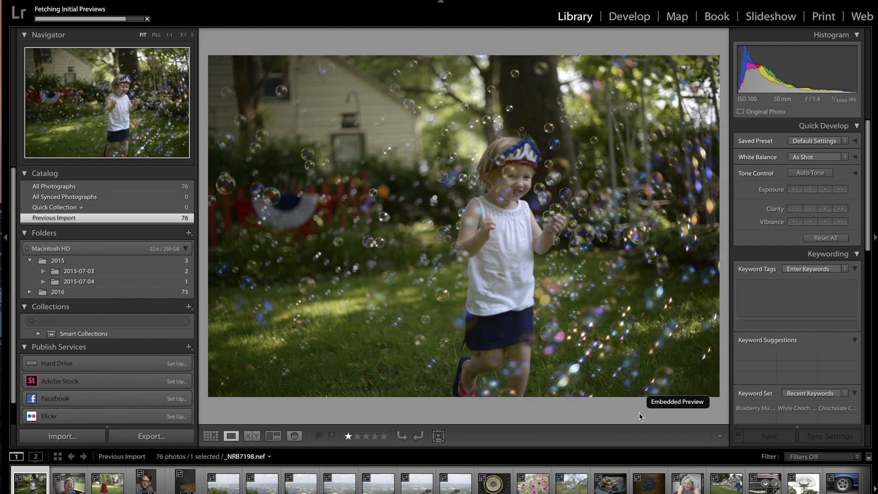
Step: View the eggs photo in Library and Develop, and examine the blueberry branch and glass dome photos in Develop
{"action": "left_click", "coordinate": [608, 487]}
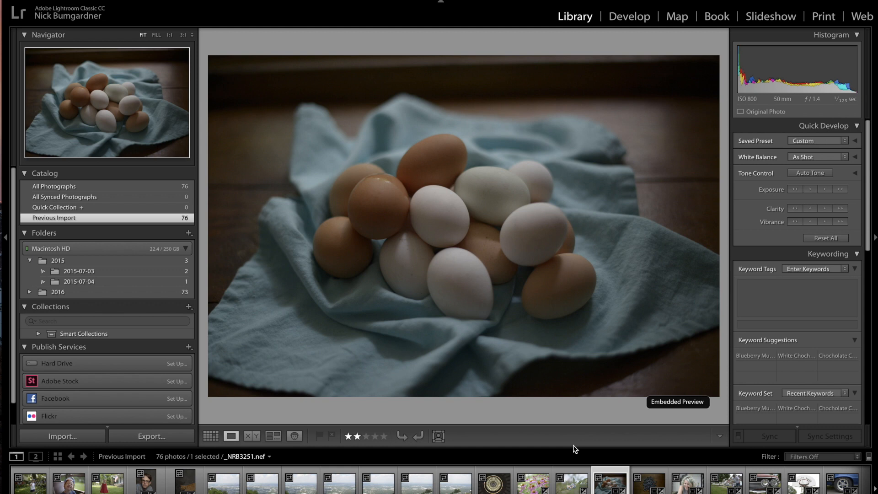
{"action": "key", "text": "d"}
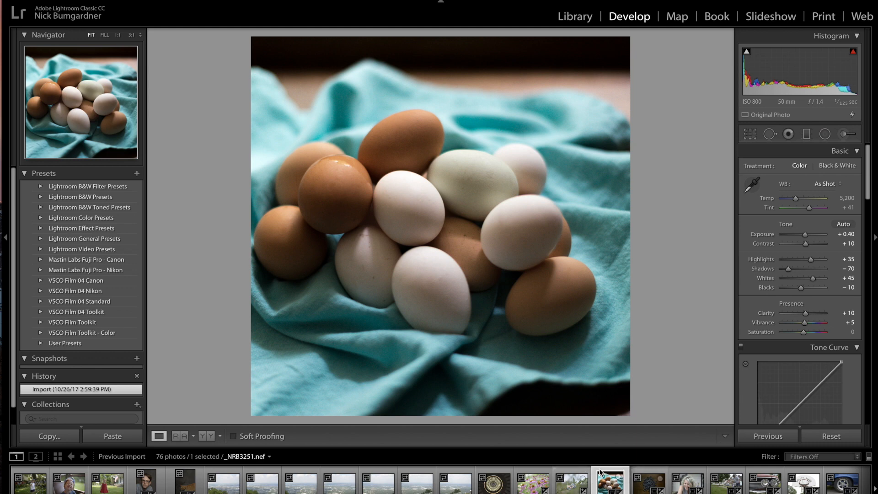
{"action": "left_click", "coordinate": [564, 487]}
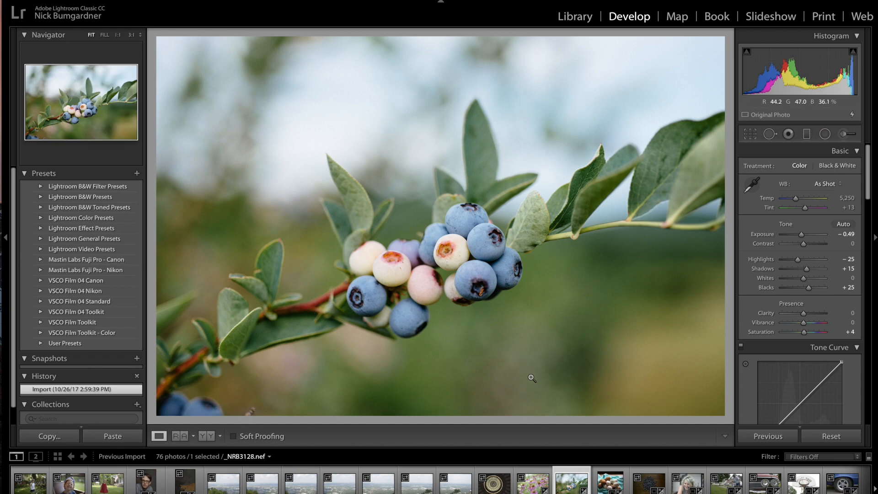
{"action": "left_click", "coordinate": [487, 485]}
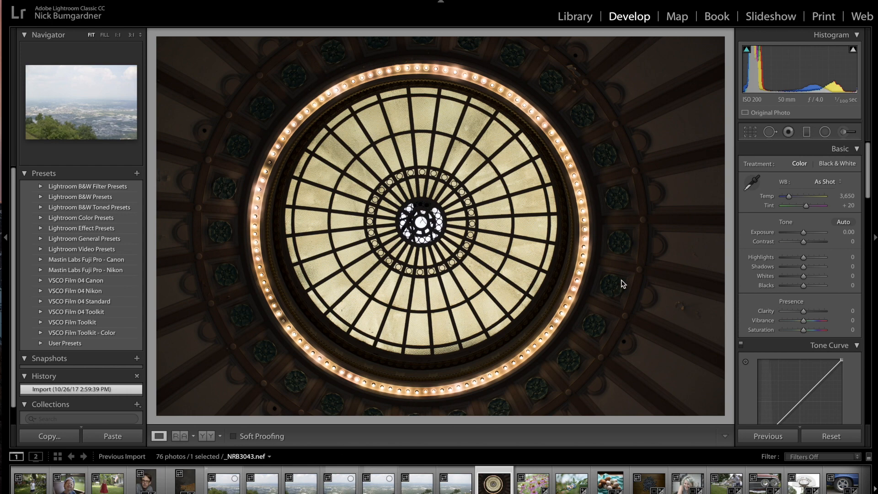
Step: From the Library grid, open the river and bridge photo _DSC0829.nef in Develop and activate the Adjustment Brush
{"action": "key", "text": "g"}
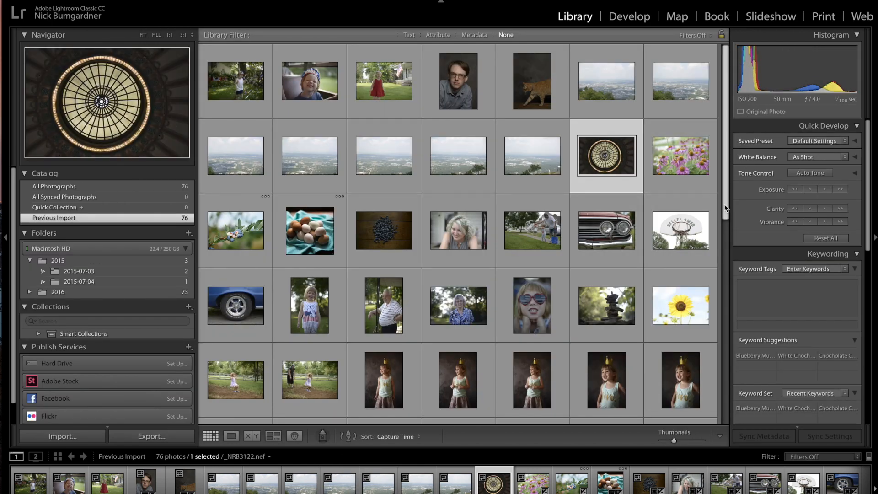
{"action": "left_click_drag", "start_coordinate": [724, 206], "coordinate": [710, 361]}
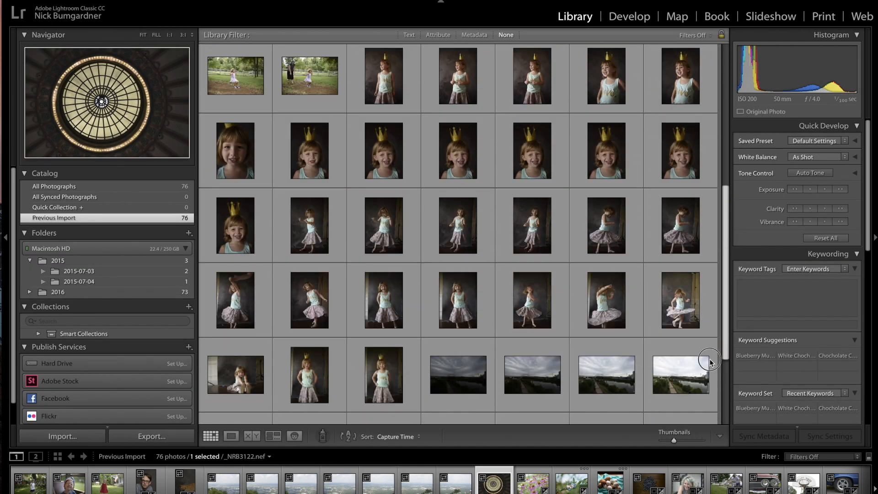
{"action": "scroll", "coordinate": [710, 361], "scroll_direction": "down", "scroll_amount": 5}
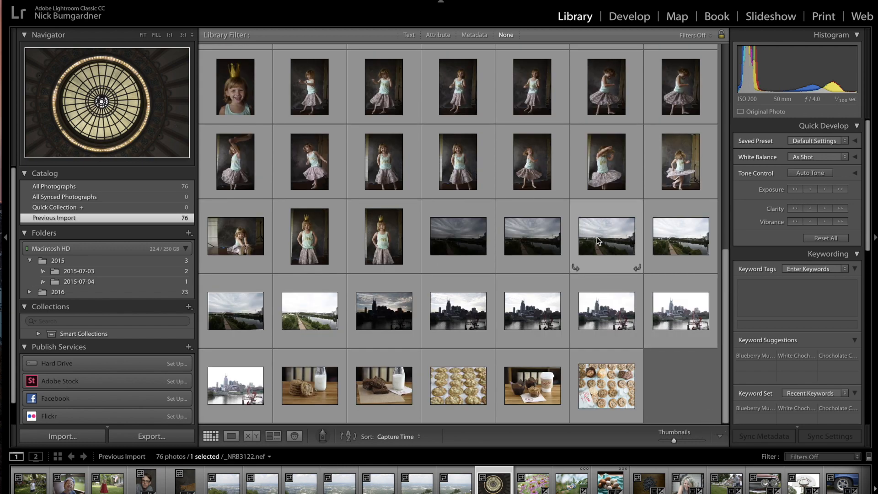
{"action": "double_click", "coordinate": [595, 240]}
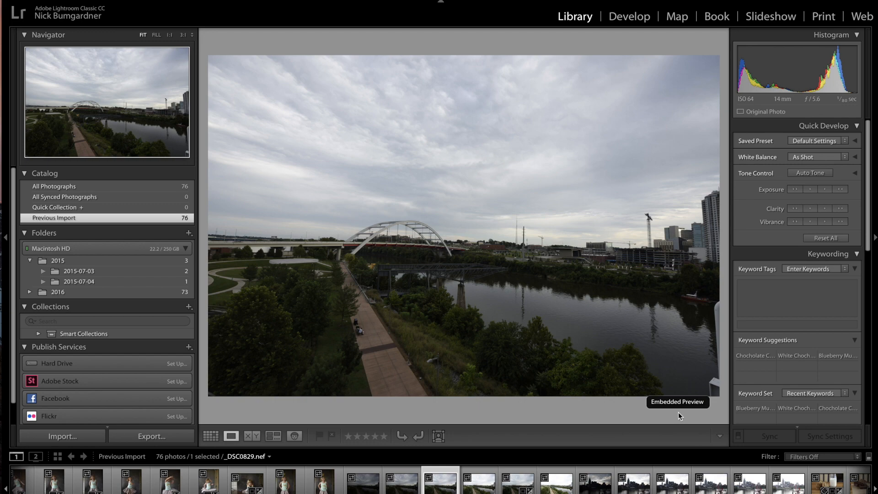
{"action": "key", "text": "d"}
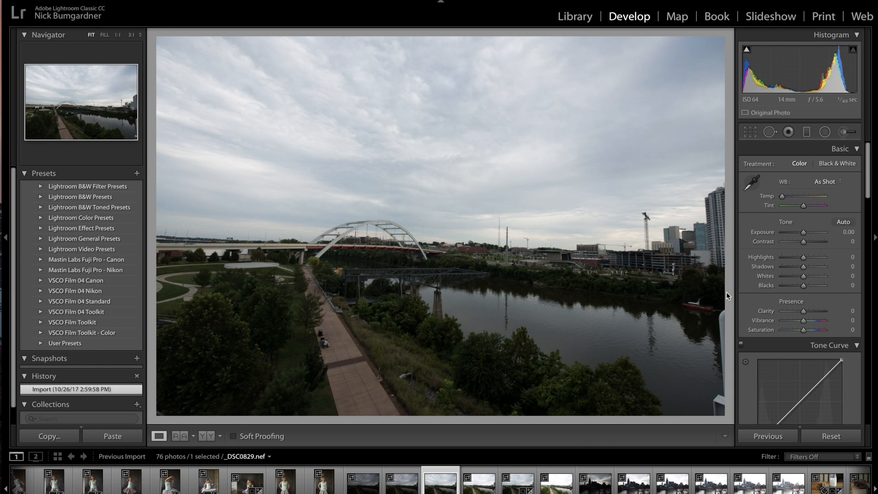
{"action": "key", "text": "k"}
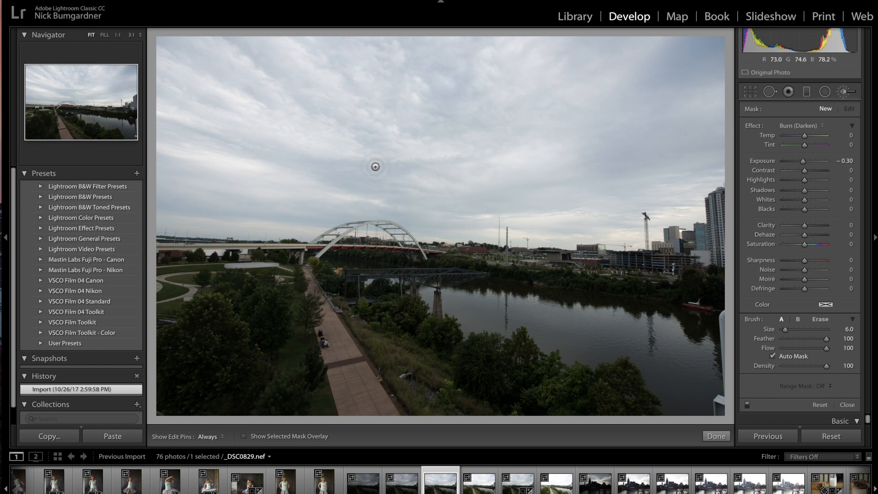
Step: Brush over the entire sky with the Burn (Darken) effect at size 27 and feather 52, showing the selected mask overlay
{"action": "scroll", "coordinate": [417, 172], "scroll_direction": "up", "scroll_amount": 8}
{"action": "scroll", "coordinate": [438, 165], "scroll_direction": "up", "scroll_amount": 13}
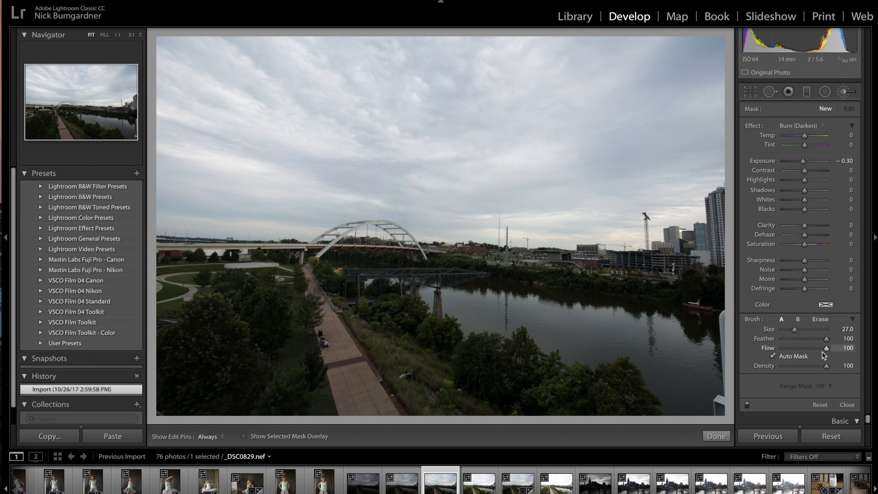
{"action": "mouse_move", "coordinate": [821, 342]}
{"action": "left_mouse_down"}
{"action": "mouse_move", "coordinate": [796, 342]}
{"action": "mouse_move", "coordinate": [805, 342]}
{"action": "left_mouse_up"}
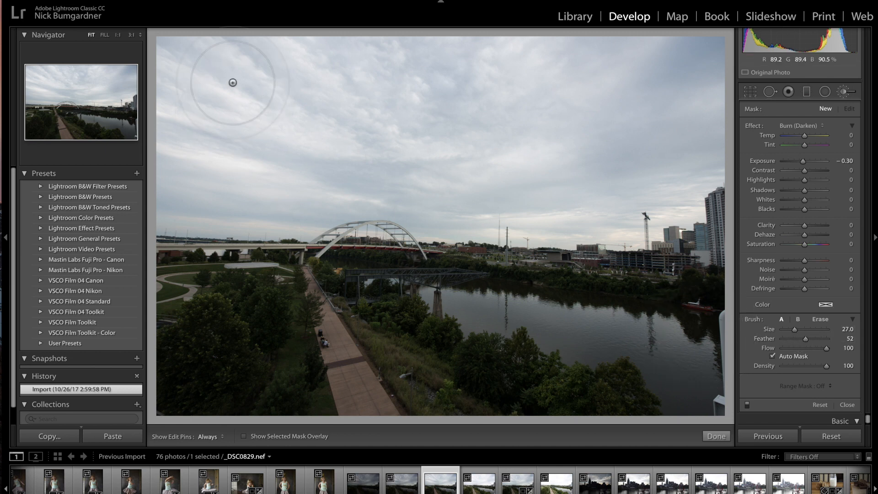
{"action": "mouse_move", "coordinate": [383, 70]}
{"action": "left_mouse_down"}
{"action": "mouse_move", "coordinate": [266, 60]}
{"action": "mouse_move", "coordinate": [288, 75]}
{"action": "left_mouse_up"}
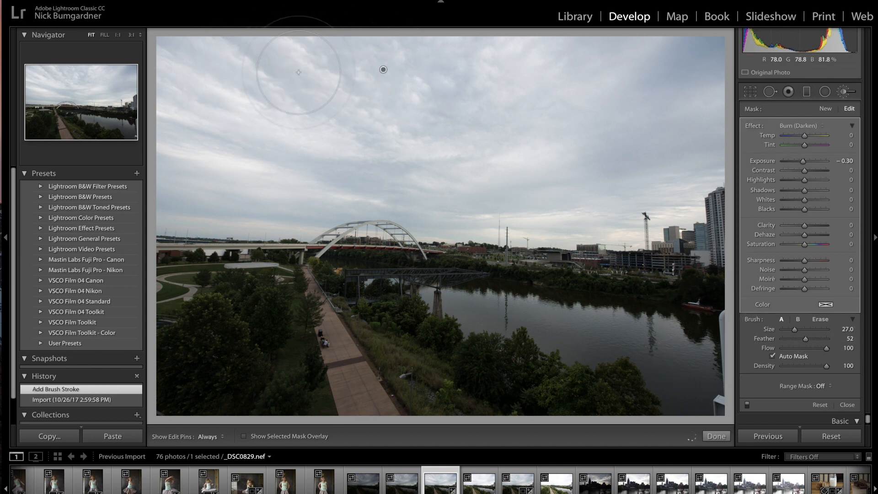
{"action": "key", "text": "o"}
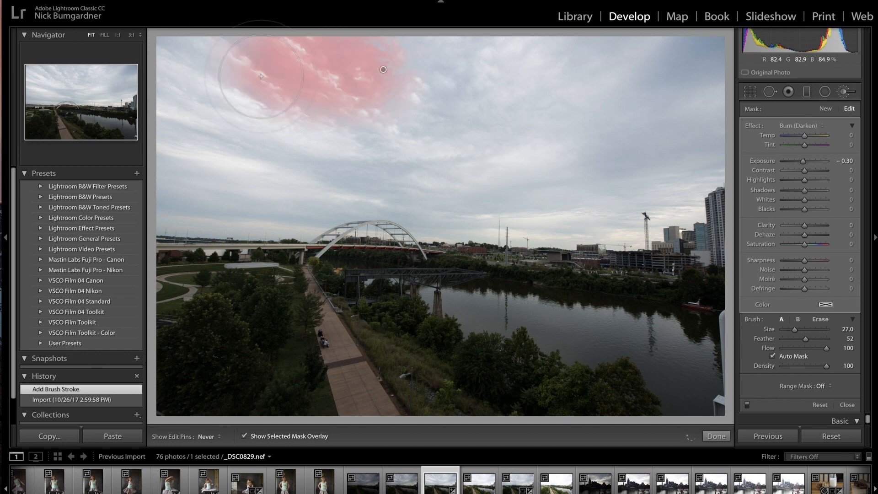
{"action": "key", "text": "h"}
{"action": "mouse_move", "coordinate": [330, 64]}
{"action": "left_mouse_down"}
{"action": "mouse_move", "coordinate": [176, 70]}
{"action": "mouse_move", "coordinate": [764, 61]}
{"action": "mouse_move", "coordinate": [648, 60]}
{"action": "mouse_move", "coordinate": [317, 86]}
{"action": "mouse_move", "coordinate": [310, 110]}
{"action": "mouse_move", "coordinate": [767, 99]}
{"action": "mouse_move", "coordinate": [560, 112]}
{"action": "mouse_move", "coordinate": [169, 108]}
{"action": "mouse_move", "coordinate": [206, 79]}
{"action": "mouse_move", "coordinate": [157, 48]}
{"action": "mouse_move", "coordinate": [166, 35]}
{"action": "mouse_move", "coordinate": [183, 95]}
{"action": "mouse_move", "coordinate": [174, 157]}
{"action": "mouse_move", "coordinate": [212, 158]}
{"action": "mouse_move", "coordinate": [218, 178]}
{"action": "mouse_move", "coordinate": [249, 173]}
{"action": "mouse_move", "coordinate": [200, 189]}
{"action": "left_mouse_up"}
{"action": "mouse_move", "coordinate": [311, 183]}
{"action": "left_mouse_down"}
{"action": "mouse_move", "coordinate": [368, 174]}
{"action": "mouse_move", "coordinate": [428, 177]}
{"action": "mouse_move", "coordinate": [428, 189]}
{"action": "mouse_move", "coordinate": [464, 194]}
{"action": "mouse_move", "coordinate": [618, 171]}
{"action": "mouse_move", "coordinate": [525, 183]}
{"action": "mouse_move", "coordinate": [570, 192]}
{"action": "mouse_move", "coordinate": [520, 201]}
{"action": "mouse_move", "coordinate": [630, 204]}
{"action": "mouse_move", "coordinate": [698, 155]}
{"action": "mouse_move", "coordinate": [607, 210]}
{"action": "mouse_move", "coordinate": [393, 192]}
{"action": "left_mouse_up"}
{"action": "key", "text": "h"}
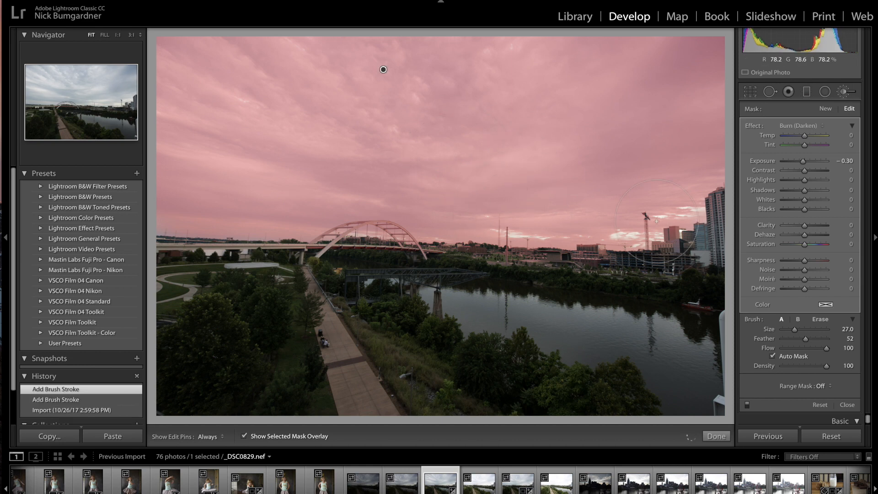
Step: With Auto Mask off and brush size 8, paint the unmasked sky gaps around the crane and city buildings
{"action": "left_click", "coordinate": [772, 356]}
{"action": "scroll", "coordinate": [514, 246], "scroll_direction": "down", "scroll_amount": 5}
{"action": "scroll", "coordinate": [514, 234], "scroll_direction": "down", "scroll_amount": 4}
{"action": "key", "text": "h"}
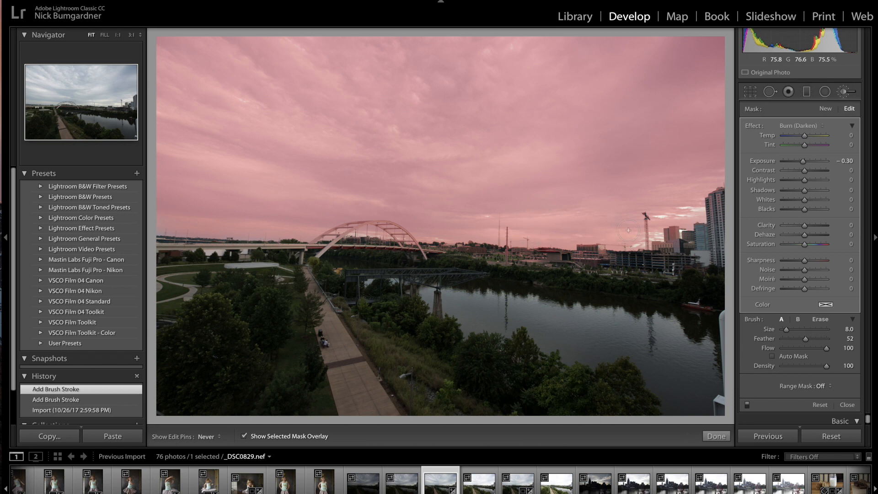
{"action": "left_click_drag", "start_coordinate": [672, 207], "coordinate": [673, 210]}
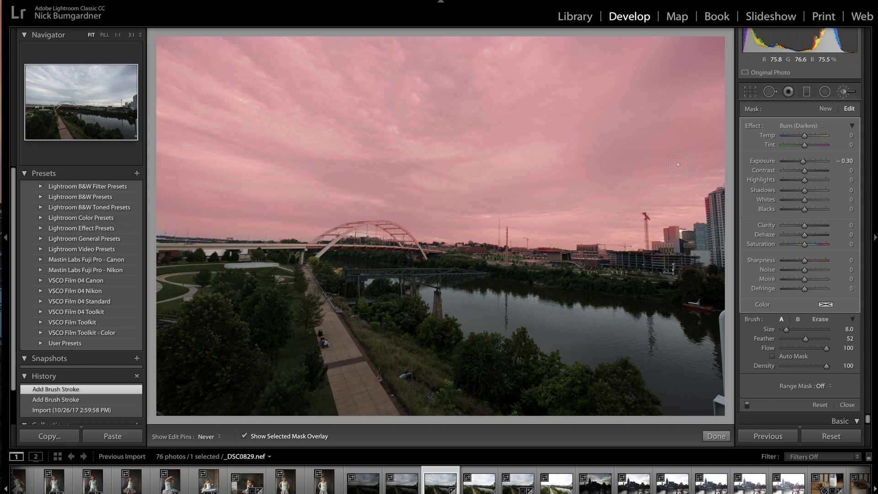
{"action": "key", "text": "h"}
Step: Apply a Luminance range mask to the sky brush adjustment, with Range 38/70 and Smoothness 57
{"action": "left_click", "coordinate": [822, 389]}
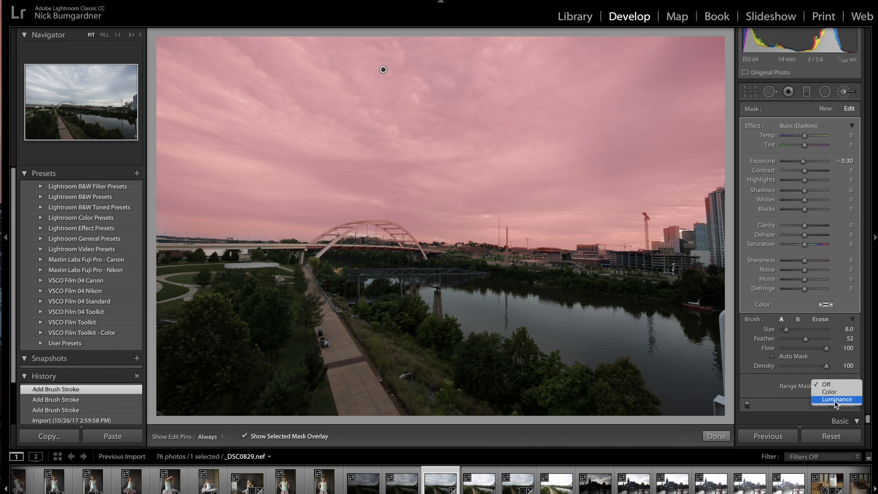
{"action": "left_click", "coordinate": [837, 399]}
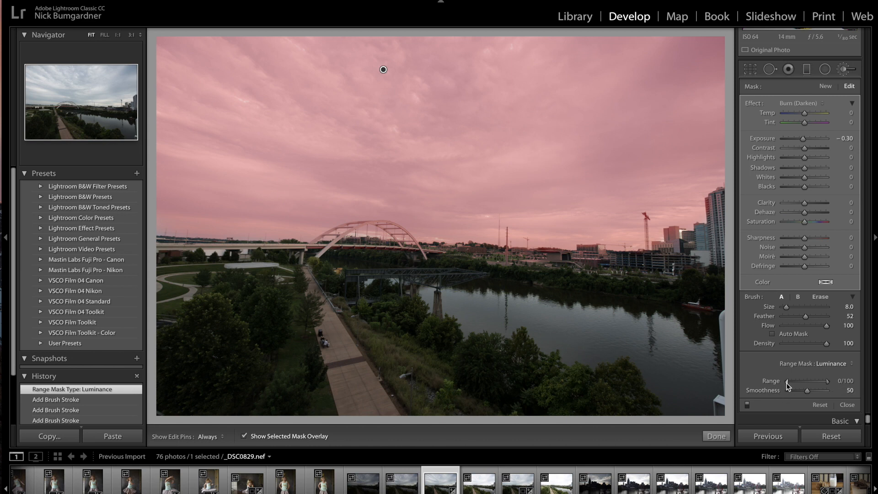
{"action": "left_click_drag", "start_coordinate": [787, 382], "coordinate": [793, 384]}
{"action": "mouse_move", "coordinate": [793, 384]}
{"action": "left_mouse_down"}
{"action": "mouse_move", "coordinate": [819, 385]}
{"action": "mouse_move", "coordinate": [802, 383]}
{"action": "left_mouse_up"}
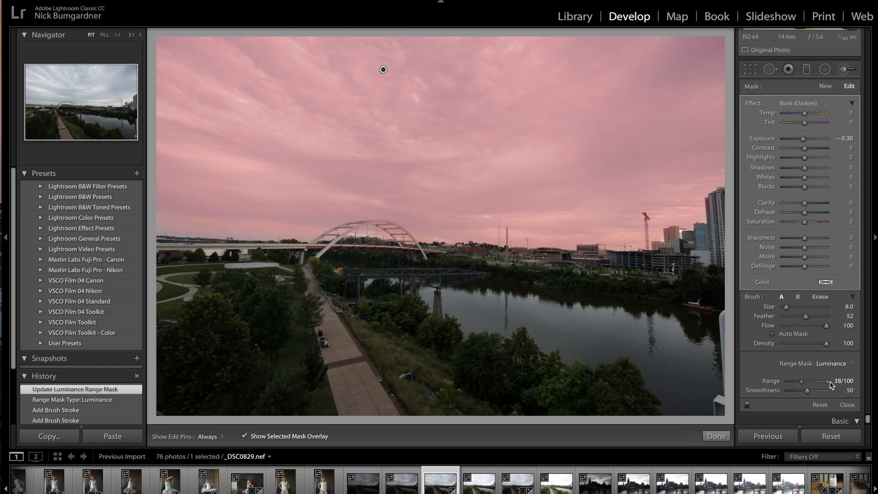
{"action": "left_click_drag", "start_coordinate": [827, 383], "coordinate": [812, 383]}
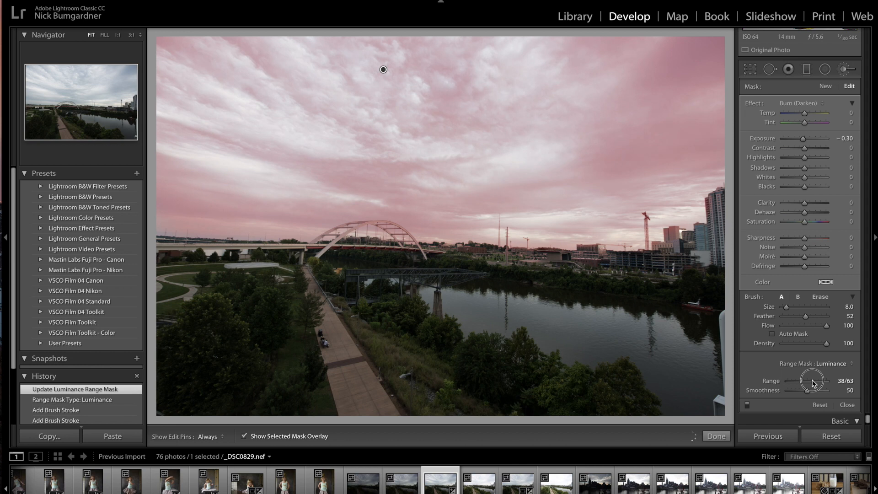
{"action": "left_click_drag", "start_coordinate": [812, 383], "coordinate": [815, 383]}
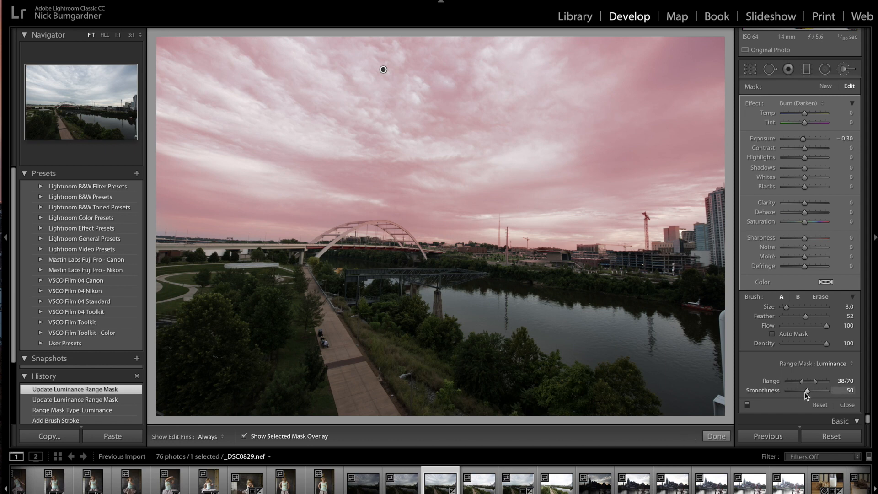
{"action": "left_click_drag", "start_coordinate": [806, 389], "coordinate": [849, 392]}
{"action": "mouse_move", "coordinate": [838, 392]}
{"action": "left_mouse_down"}
{"action": "mouse_move", "coordinate": [787, 392]}
{"action": "mouse_move", "coordinate": [809, 391]}
{"action": "left_mouse_up"}
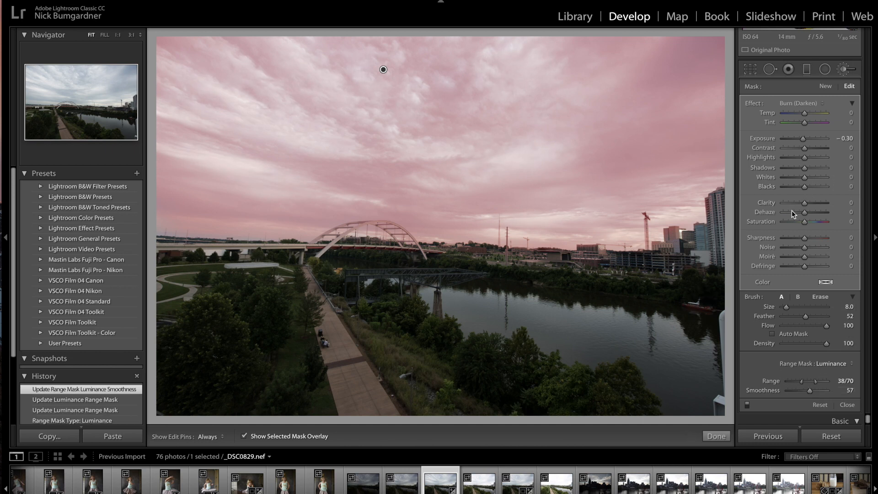
Step: Hide the mask overlay, set the sky adjustment to Exposure −0.78, Saturation 41 and Whites −12, and compare it with the original
{"action": "key", "text": "o"}
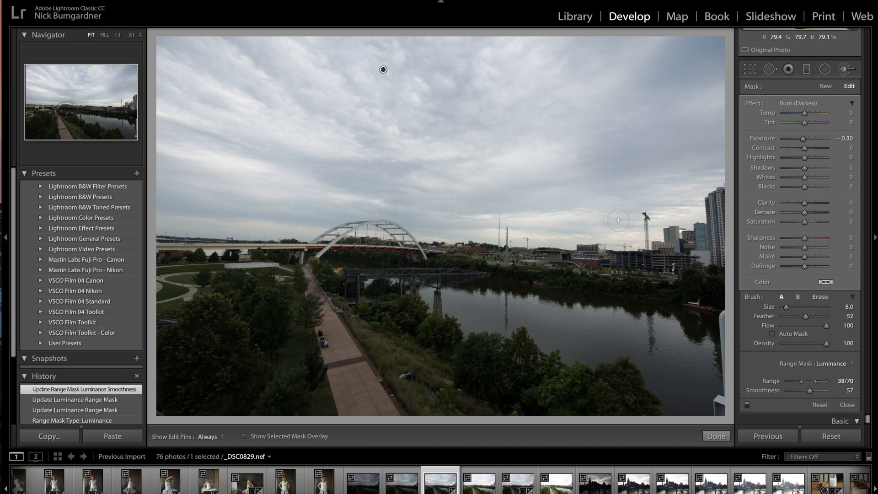
{"action": "key", "text": "backslash"}
{"action": "key", "text": "backslash"}
{"action": "left_click_drag", "start_coordinate": [803, 139], "coordinate": [798, 139]}
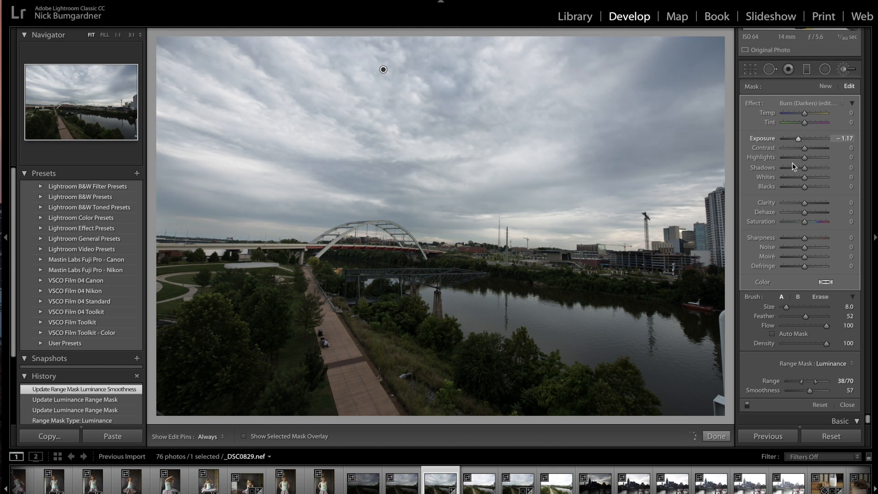
{"action": "left_click_drag", "start_coordinate": [804, 221], "coordinate": [813, 223]}
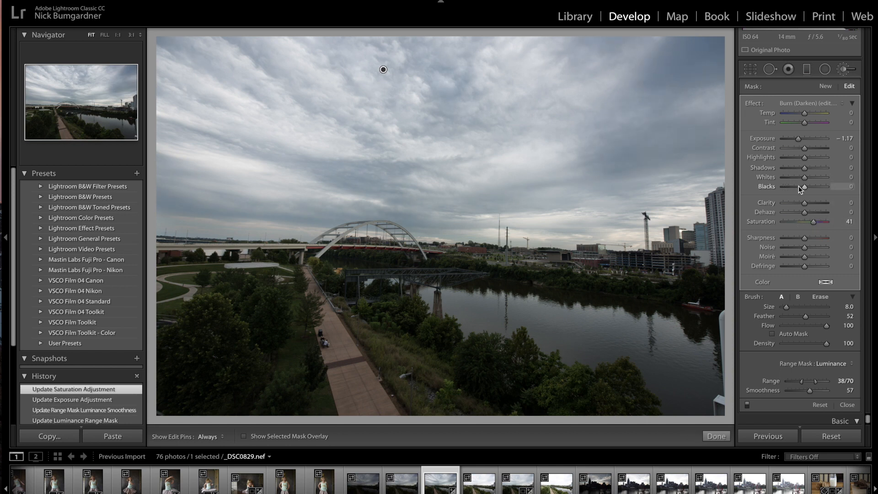
{"action": "left_click_drag", "start_coordinate": [803, 178], "coordinate": [802, 178]}
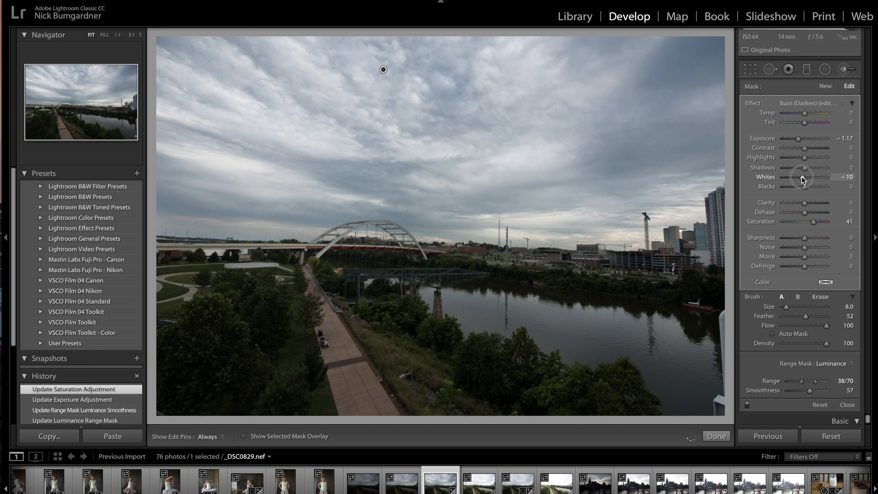
{"action": "left_click_drag", "start_coordinate": [799, 139], "coordinate": [799, 139]}
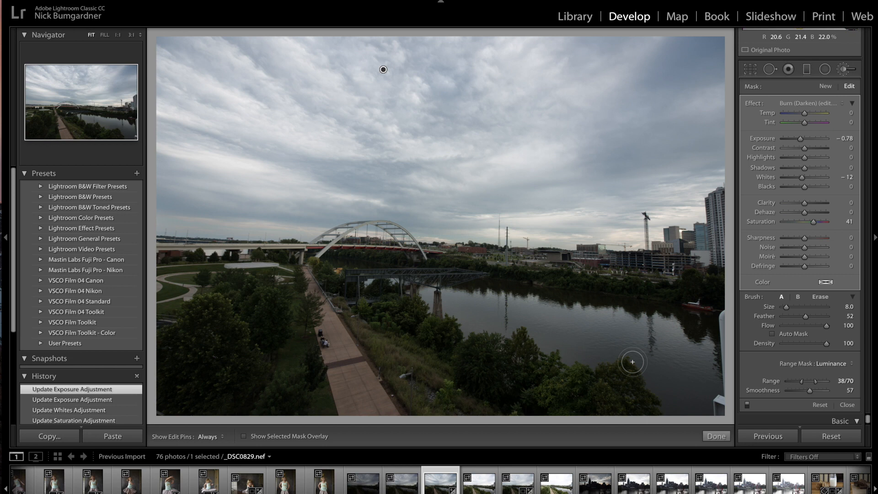
{"action": "key", "text": "backslash"}
{"action": "key", "text": "backslash"}
{"action": "key", "text": "backslash"}
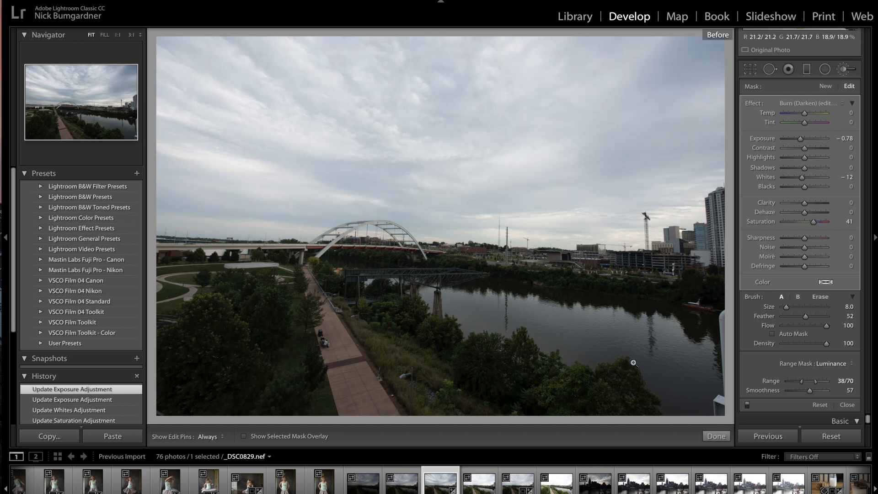
{"action": "key", "text": "backslash"}
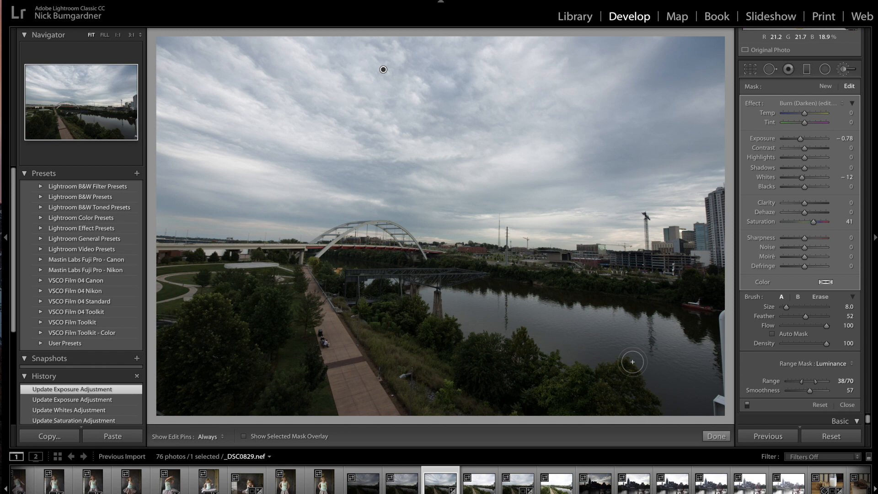
{"action": "key", "text": "backslash"}
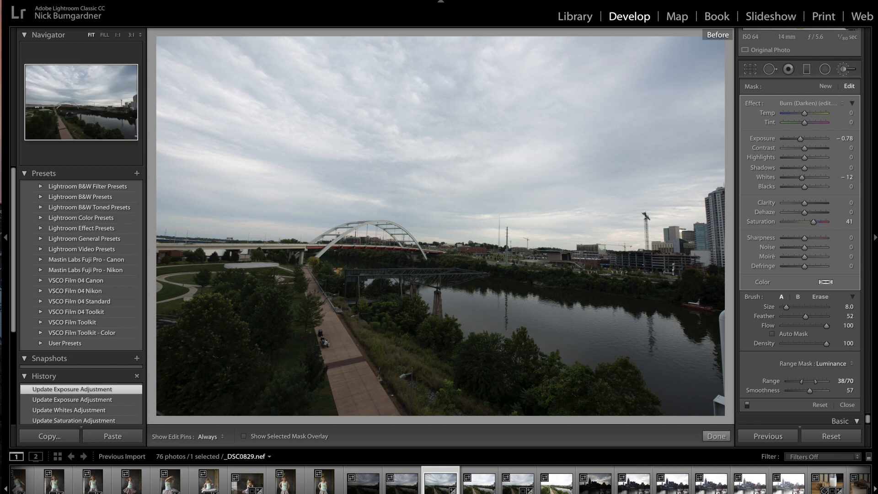
Step: Open the car wheel photo _NRB3532.nef and brush part of the blue fender at size 17, showing the mask overlay
{"action": "scroll", "coordinate": [782, 487], "scroll_direction": "down", "scroll_amount": 3}
{"action": "scroll", "coordinate": [438, 480], "scroll_direction": "up", "scroll_amount": 15}
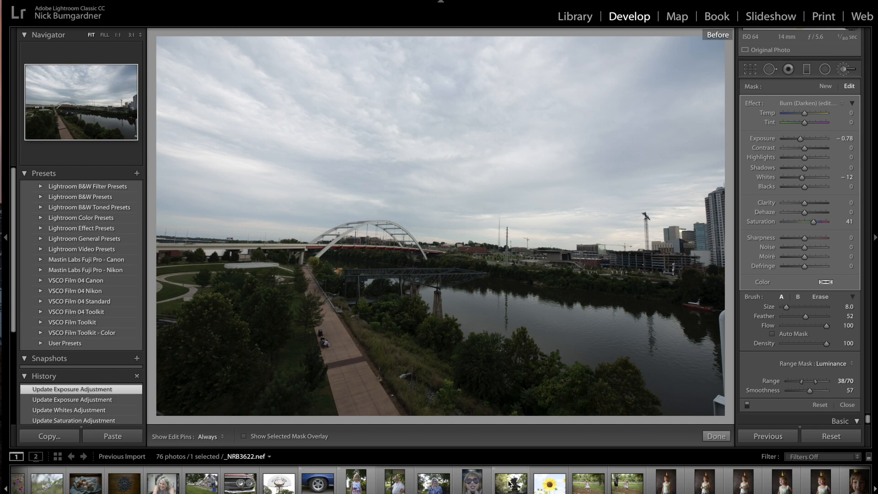
{"action": "left_click", "coordinate": [316, 490]}
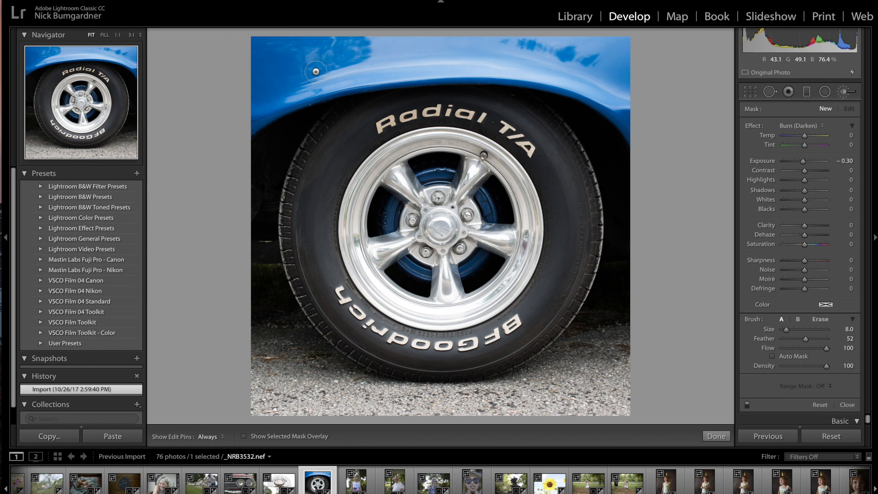
{"action": "scroll", "coordinate": [322, 62], "scroll_direction": "up", "scroll_amount": 3}
{"action": "scroll", "coordinate": [326, 60], "scroll_direction": "up", "scroll_amount": 2}
{"action": "key", "text": "h"}
{"action": "mouse_move", "coordinate": [250, 56]}
{"action": "left_mouse_down"}
{"action": "mouse_move", "coordinate": [402, 40]}
{"action": "mouse_move", "coordinate": [239, 80]}
{"action": "mouse_move", "coordinate": [361, 55]}
{"action": "left_mouse_up"}
{"action": "key", "text": "o"}
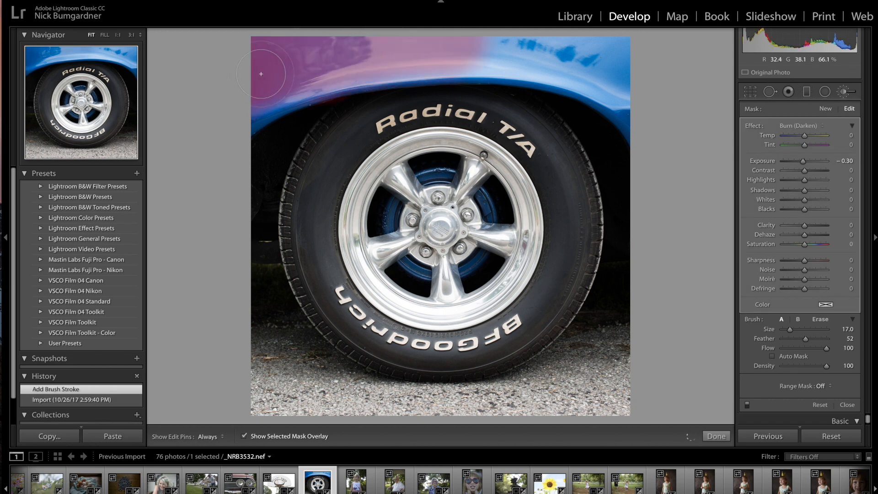
Step: Undo the extra brush stroke and paint the rest of the blue fender with Auto Mask on
{"action": "mouse_move", "coordinate": [270, 88]}
{"action": "left_mouse_down"}
{"action": "mouse_move", "coordinate": [245, 93]}
{"action": "mouse_move", "coordinate": [292, 68]}
{"action": "left_mouse_up"}
{"action": "key", "text": "ctrl+z"}
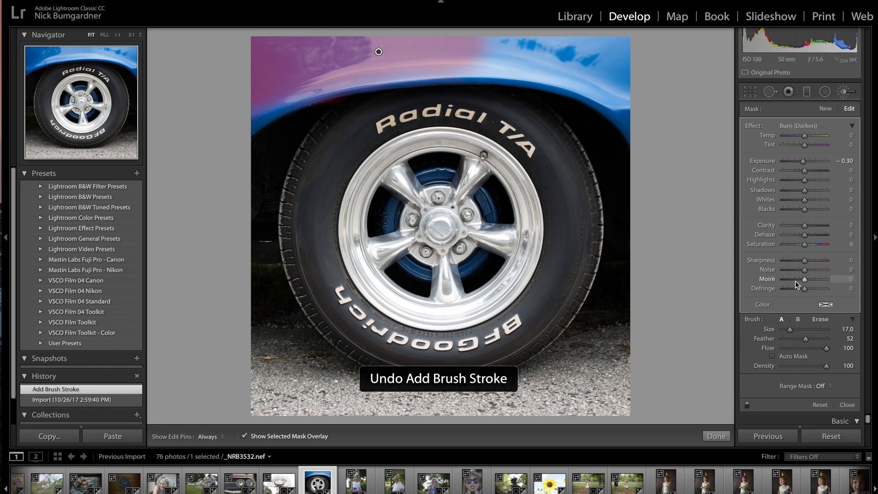
{"action": "left_click", "coordinate": [773, 356]}
{"action": "mouse_move", "coordinate": [273, 80]}
{"action": "left_mouse_down"}
{"action": "mouse_move", "coordinate": [240, 105]}
{"action": "mouse_move", "coordinate": [305, 76]}
{"action": "mouse_move", "coordinate": [237, 102]}
{"action": "mouse_move", "coordinate": [351, 67]}
{"action": "mouse_move", "coordinate": [498, 59]}
{"action": "mouse_move", "coordinate": [396, 58]}
{"action": "mouse_move", "coordinate": [546, 59]}
{"action": "mouse_move", "coordinate": [606, 74]}
{"action": "mouse_move", "coordinate": [648, 125]}
{"action": "mouse_move", "coordinate": [636, 74]}
{"action": "mouse_move", "coordinate": [593, 49]}
{"action": "mouse_move", "coordinate": [331, 50]}
{"action": "mouse_move", "coordinate": [350, 46]}
{"action": "mouse_move", "coordinate": [391, 50]}
{"action": "mouse_move", "coordinate": [323, 66]}
{"action": "mouse_move", "coordinate": [580, 52]}
{"action": "mouse_move", "coordinate": [606, 54]}
{"action": "mouse_move", "coordinate": [542, 59]}
{"action": "mouse_move", "coordinate": [642, 89]}
{"action": "mouse_move", "coordinate": [612, 52]}
{"action": "left_mouse_up"}
{"action": "key", "text": "h"}
Step: Apply a Color range mask to the fender adjustment, sample several spots of its blue paint, and set the Amount to 91
{"action": "left_click", "coordinate": [818, 386]}
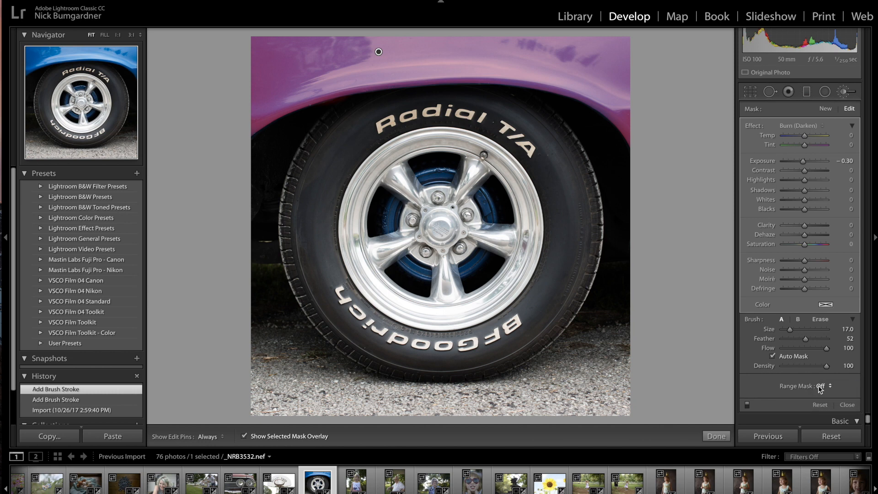
{"action": "left_click", "coordinate": [825, 391]}
{"action": "left_click", "coordinate": [754, 340]}
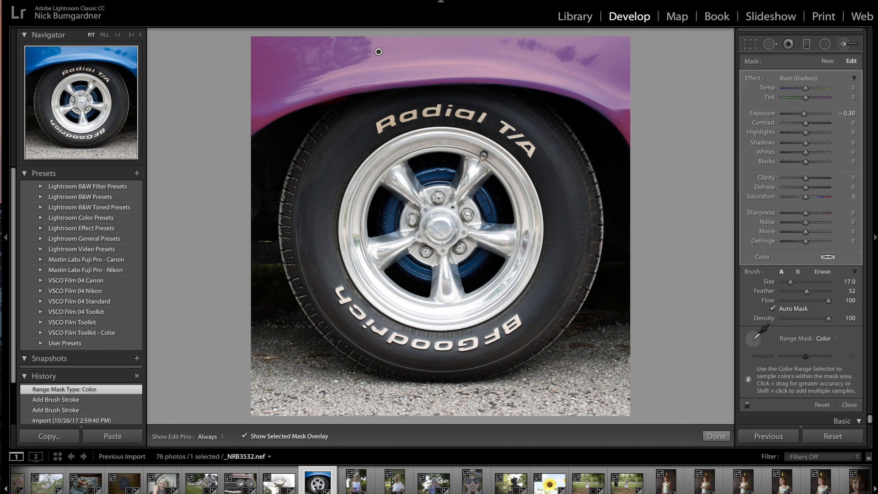
{"action": "left_click", "coordinate": [456, 44]}
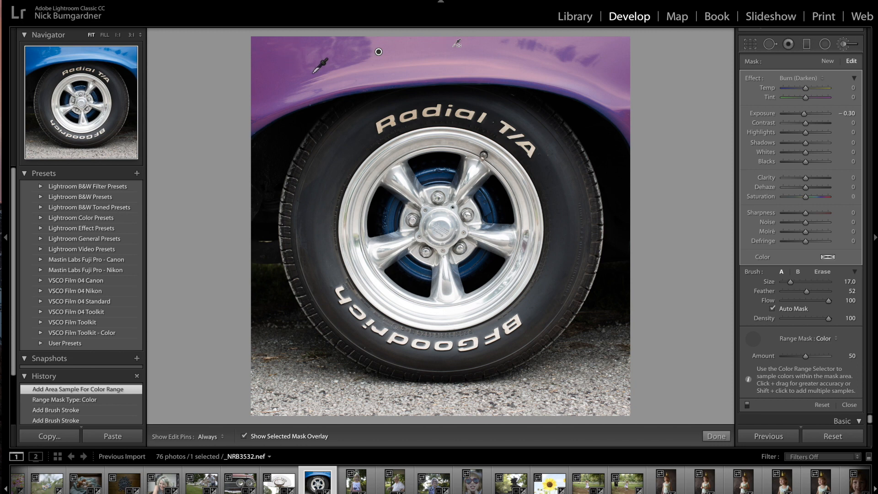
{"action": "key", "text": "shift"}
{"action": "left_click", "coordinate": [533, 81], "text": "shift"}
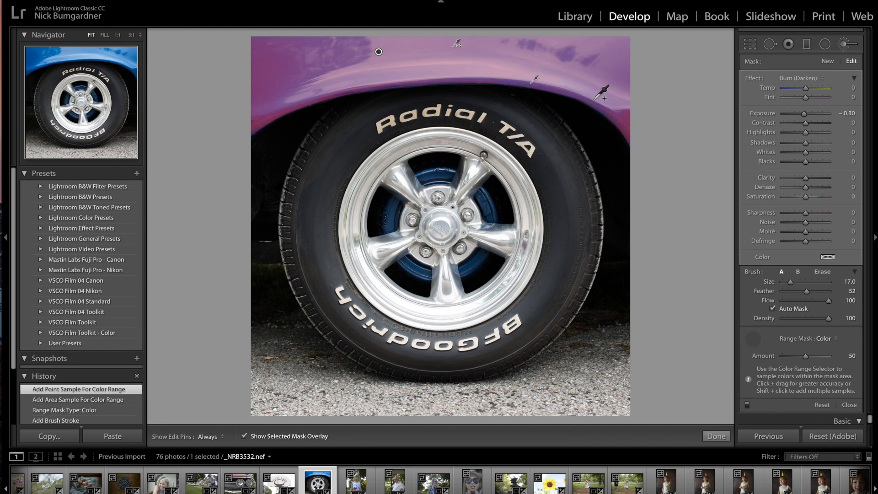
{"action": "left_click", "coordinate": [592, 98], "text": "shift"}
{"action": "left_click", "coordinate": [564, 48], "text": "shift"}
{"action": "left_click", "coordinate": [308, 45], "text": "shift"}
{"action": "left_click_drag", "start_coordinate": [327, 86], "coordinate": [270, 112]}
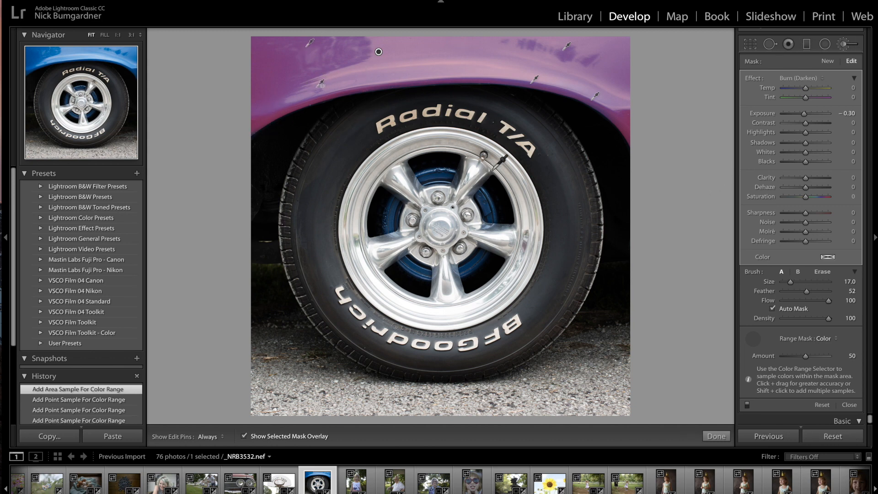
{"action": "left_click_drag", "start_coordinate": [805, 358], "coordinate": [825, 357]}
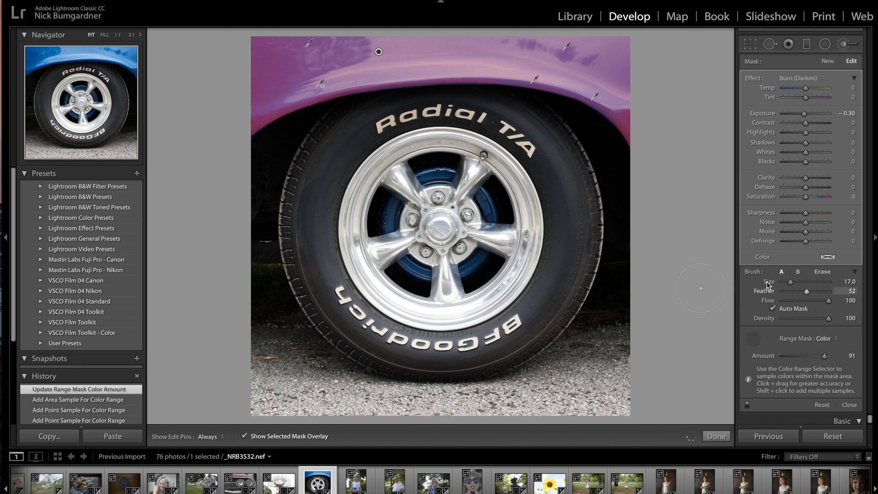
Step: Hide the mask overlay, set the fender adjustment's Saturation to 56, and pick up the color range selector
{"action": "key", "text": "o"}
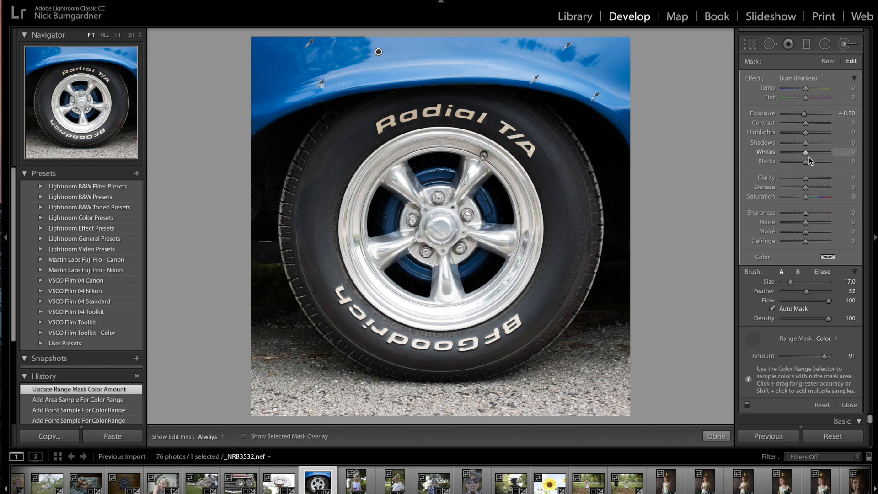
{"action": "left_click_drag", "start_coordinate": [807, 199], "coordinate": [819, 198]}
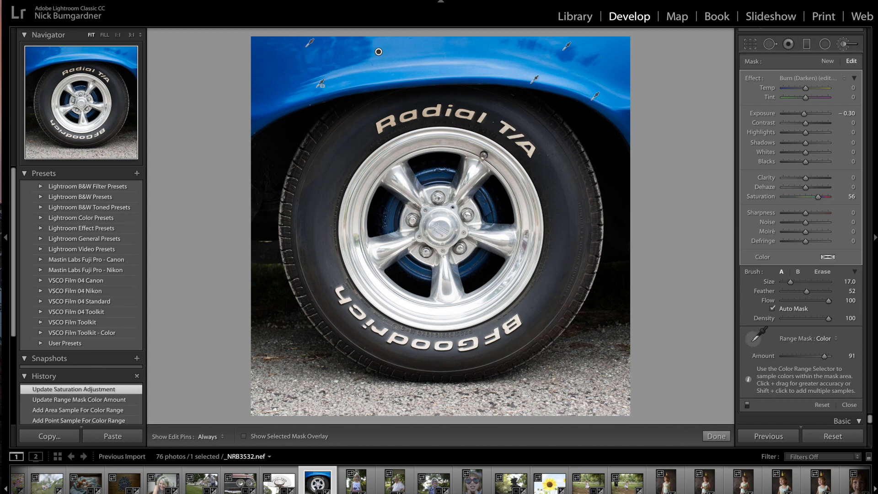
{"action": "left_click", "coordinate": [754, 338]}
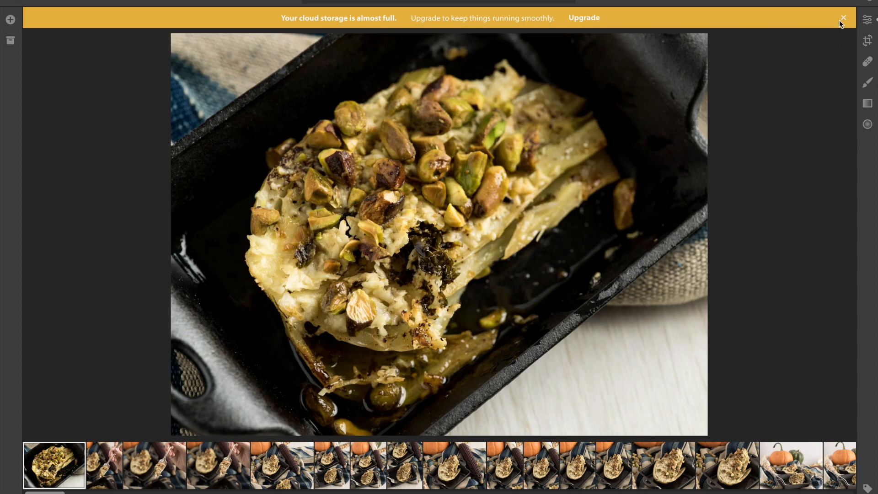
Step: Switch to the cloud-based Lightroom CC, dismiss the cloud storage notice, and view the next photo in the filmstrip
{"action": "left_click", "coordinate": [842, 19]}
{"action": "key", "text": "Right"}
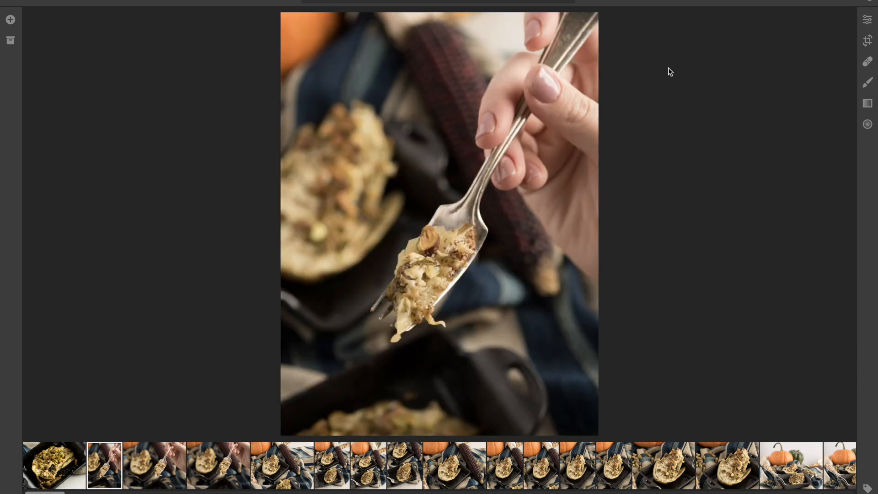
Step: With the first photo open, look at the dialog for adding photos and the My Photos panel, closing both again
{"action": "left_click", "coordinate": [55, 465]}
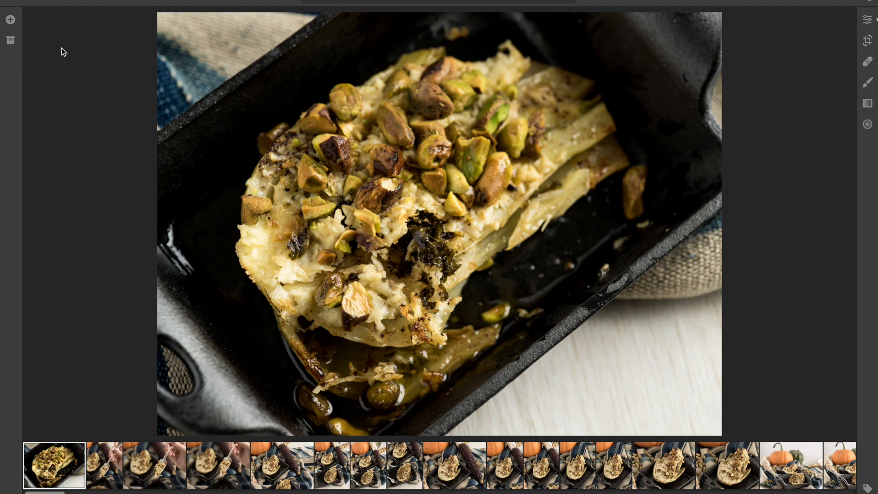
{"action": "left_click", "coordinate": [10, 20]}
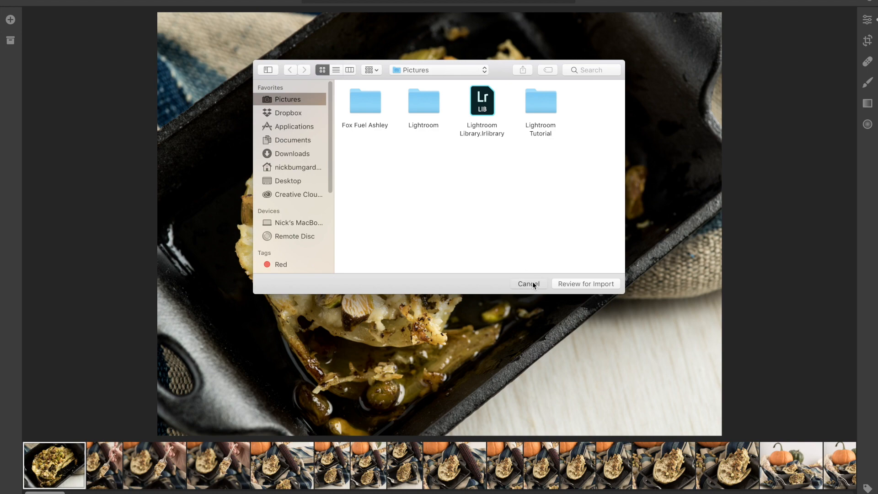
{"action": "left_click", "coordinate": [531, 282]}
{"action": "left_click", "coordinate": [10, 41]}
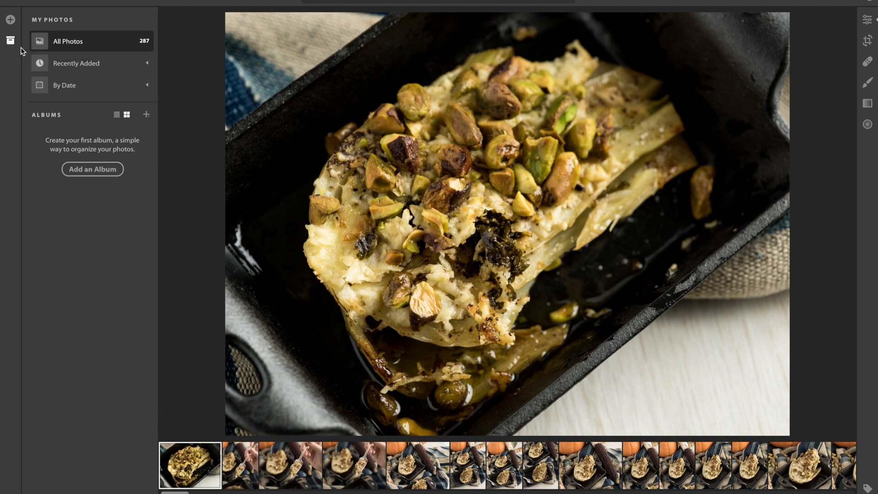
{"action": "left_click", "coordinate": [10, 40]}
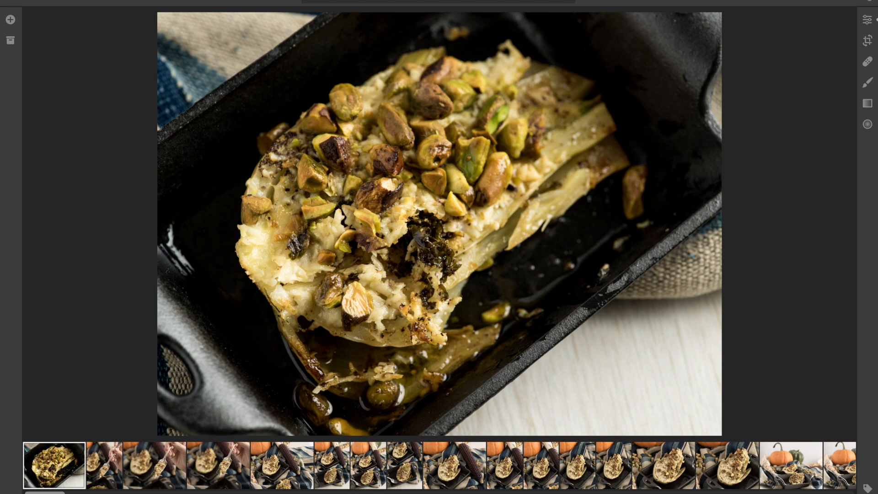
Step: Look at the library in the photo grid and the square grid, and return to the single-photo view
{"action": "key", "text": "g"}
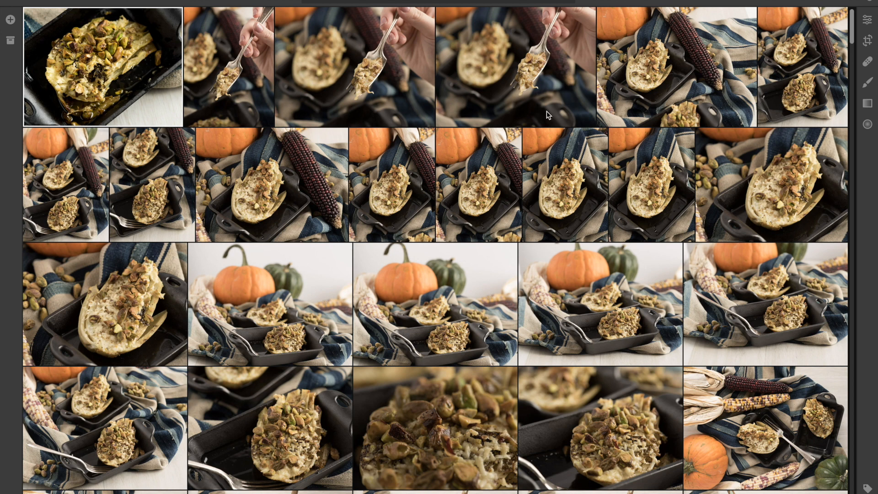
{"action": "key", "text": "shift+g"}
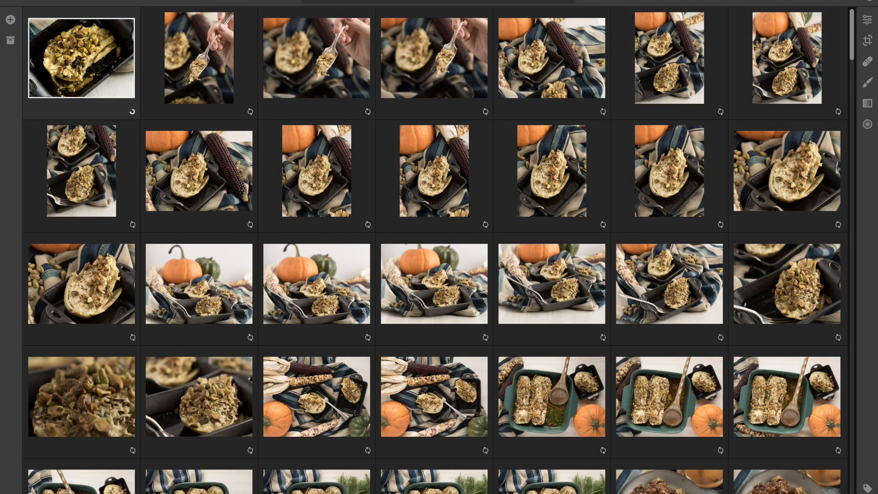
{"action": "key", "text": "d"}
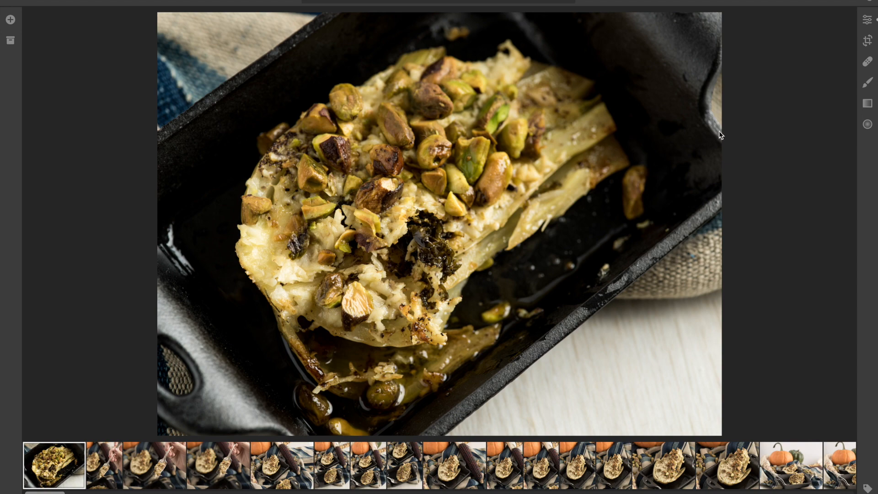
Step: Browse through the filmstrip and open the low-angle close-up of the sauce-covered dish with the blurred orange glass behind it
{"action": "left_click", "coordinate": [147, 467]}
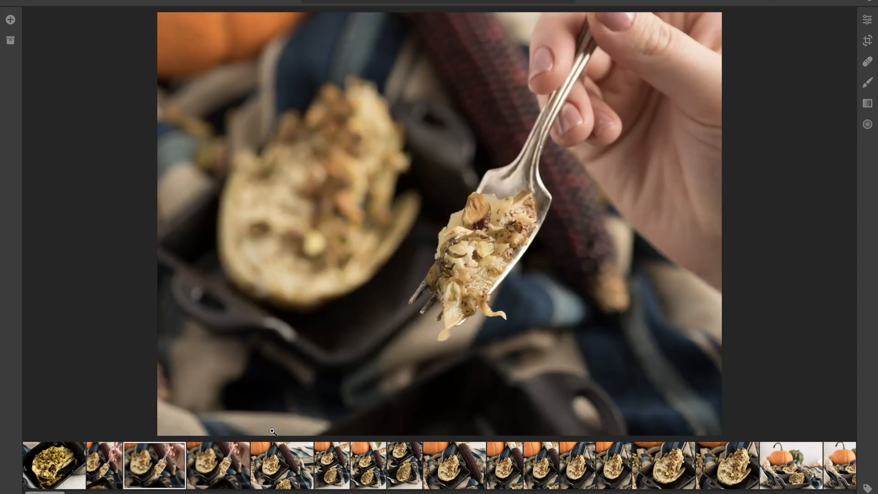
{"action": "left_click_drag", "start_coordinate": [38, 492], "coordinate": [135, 492]}
{"action": "scroll", "coordinate": [494, 473], "scroll_direction": "down", "scroll_amount": 6}
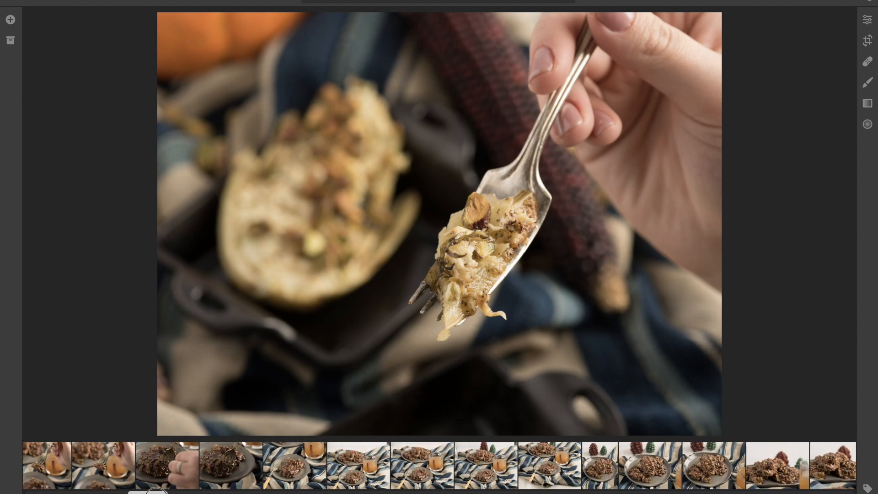
{"action": "left_click", "coordinate": [475, 474]}
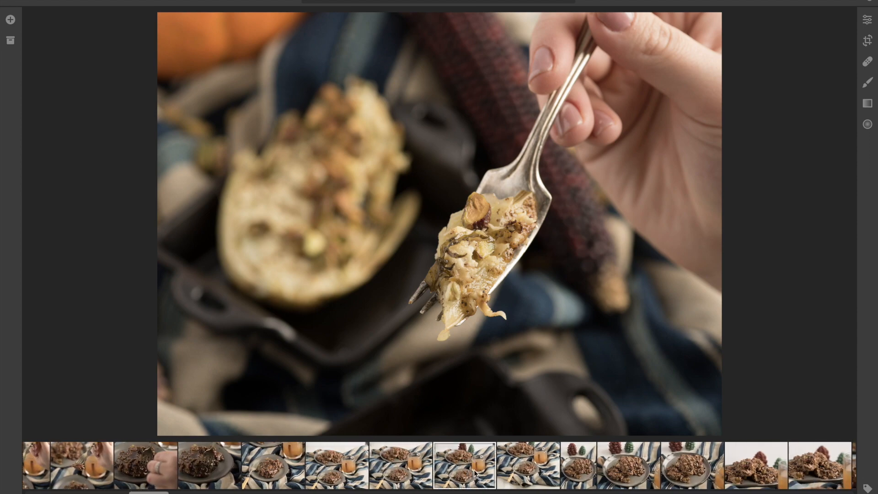
{"action": "left_click", "coordinate": [617, 469]}
{"action": "left_click", "coordinate": [748, 473]}
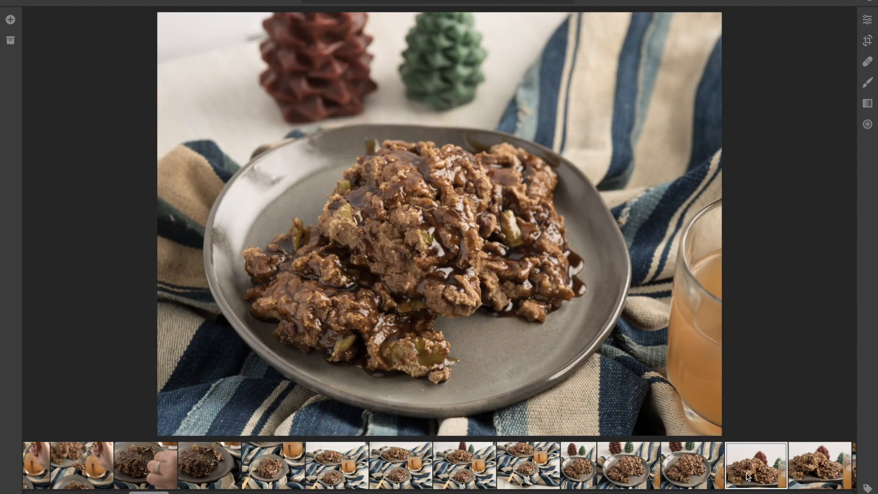
{"action": "left_click_drag", "start_coordinate": [147, 489], "coordinate": [187, 492]}
{"action": "left_click", "coordinate": [323, 470]}
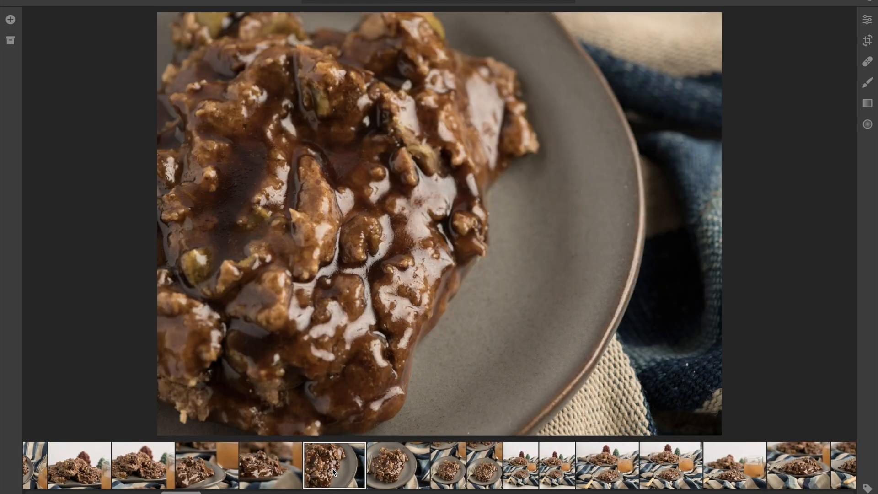
{"action": "left_click", "coordinate": [276, 471]}
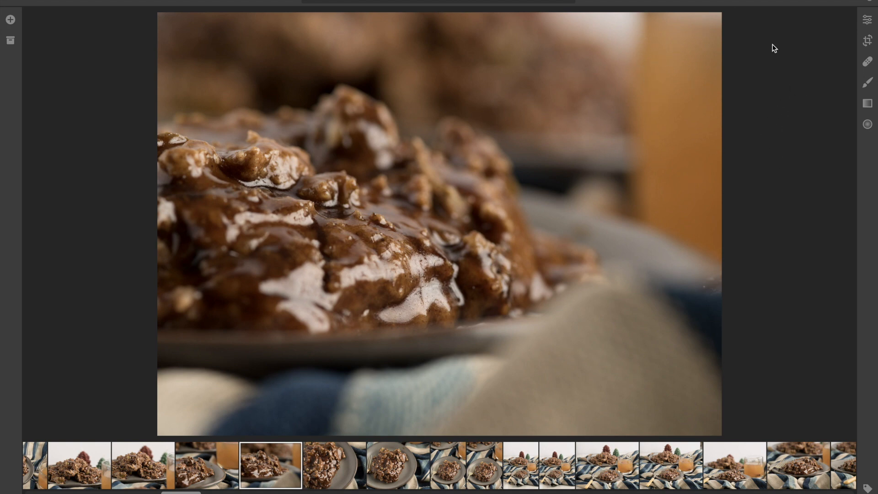
Step: Show the photo's edit controls and look through the Light, Color, Effects, Detail, Optics and Geometry sections
{"action": "left_click", "coordinate": [863, 23]}
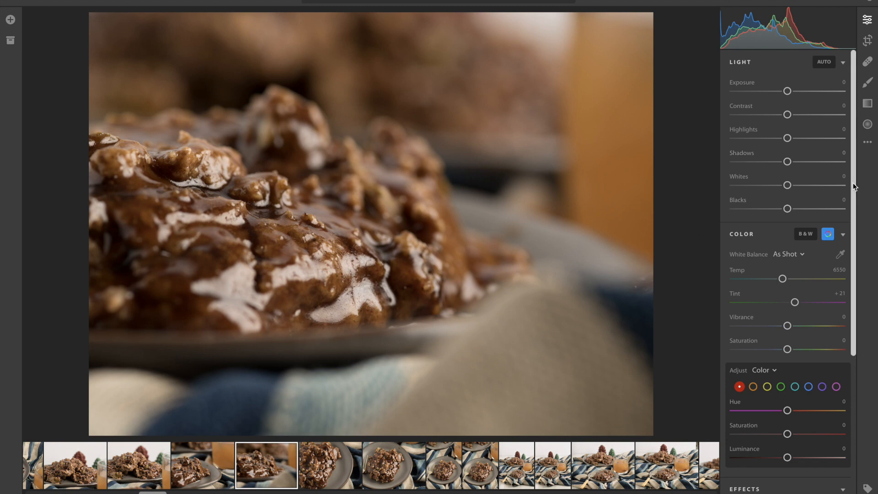
{"action": "scroll", "coordinate": [848, 194], "scroll_direction": "down", "scroll_amount": 1}
{"action": "scroll", "coordinate": [846, 201], "scroll_direction": "down", "scroll_amount": 5}
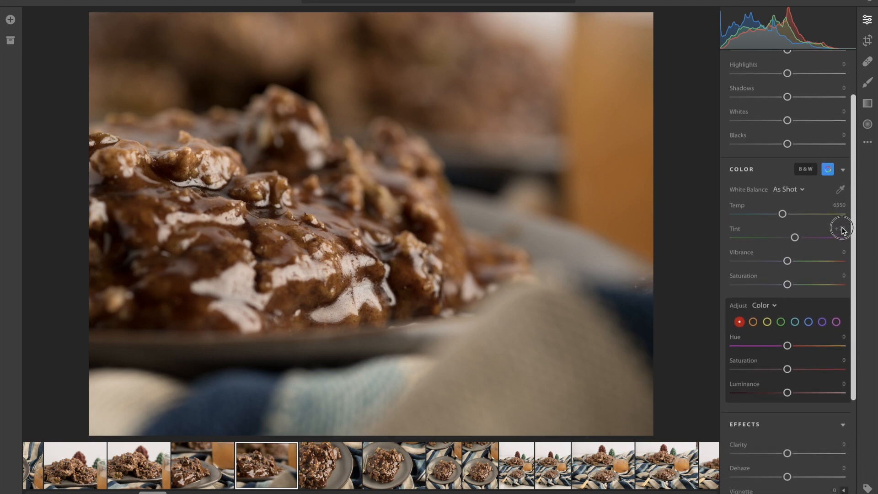
{"action": "scroll", "coordinate": [829, 283], "scroll_direction": "down", "scroll_amount": 4}
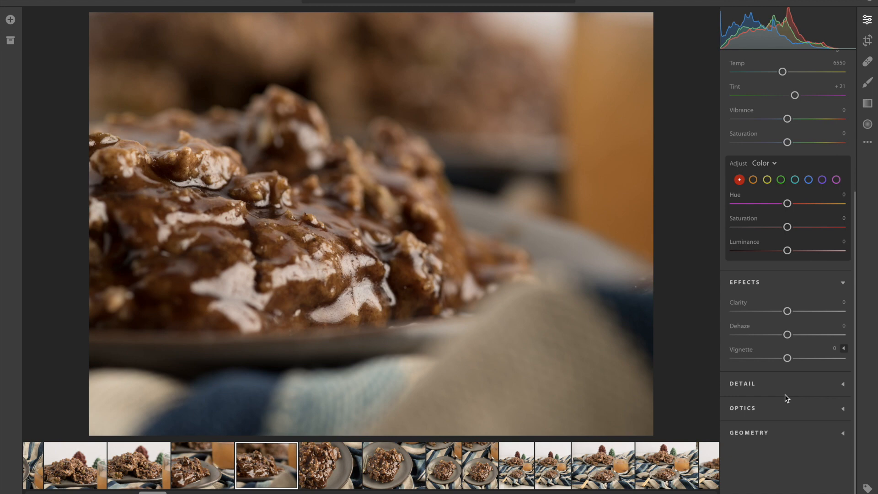
{"action": "left_click_drag", "start_coordinate": [855, 271], "coordinate": [845, 117]}
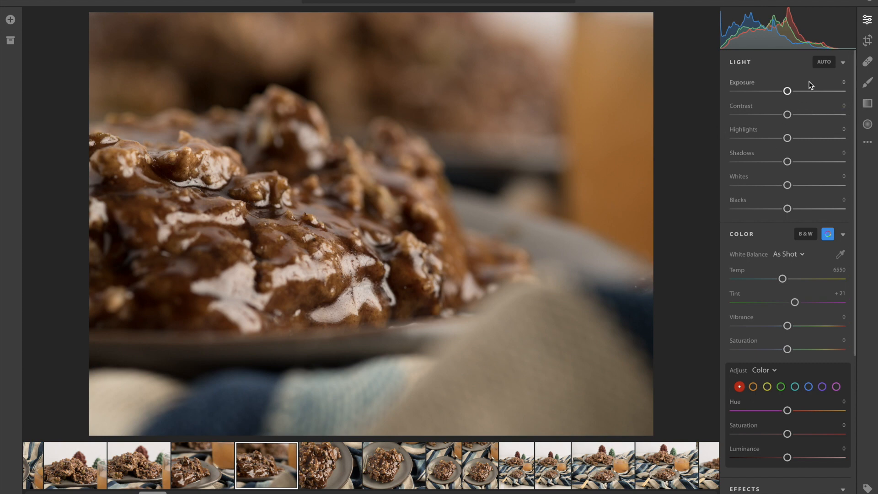
Step: Examine the options of the Crop, Healing Brush, Brush, Linear Gradient and Radial Gradient tools and the additional edit commands
{"action": "left_click", "coordinate": [866, 42]}
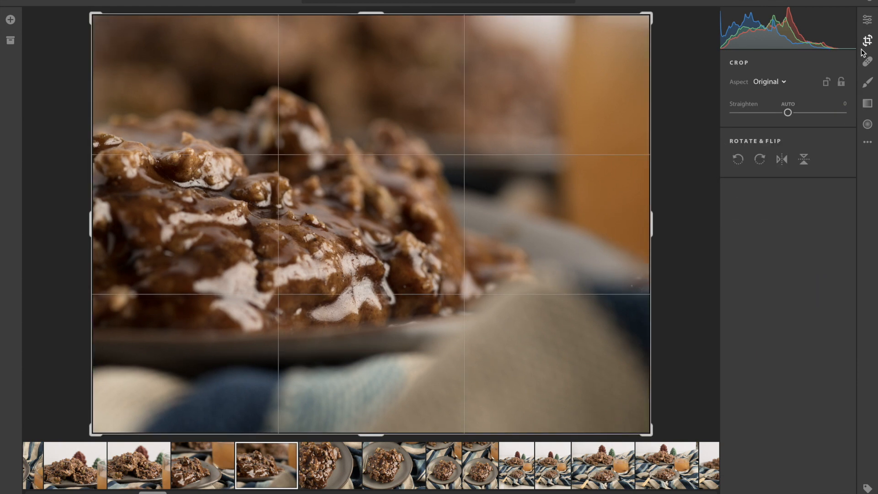
{"action": "left_click", "coordinate": [866, 61]}
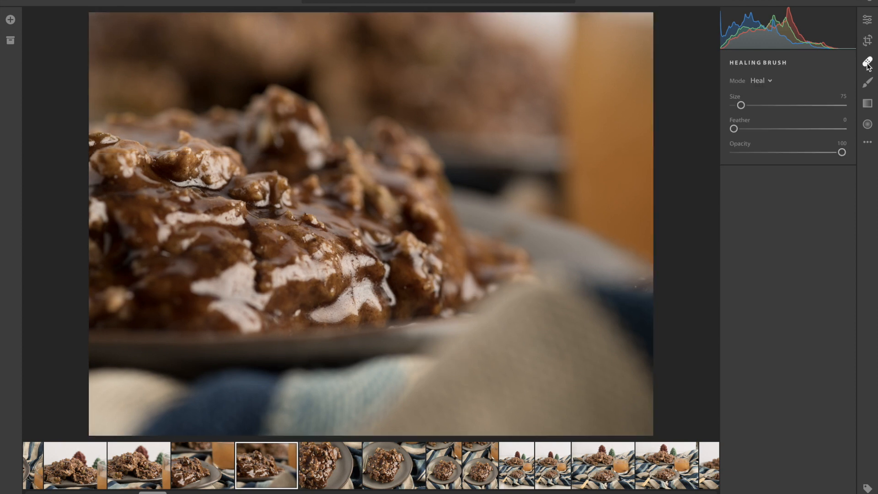
{"action": "left_click", "coordinate": [868, 84]}
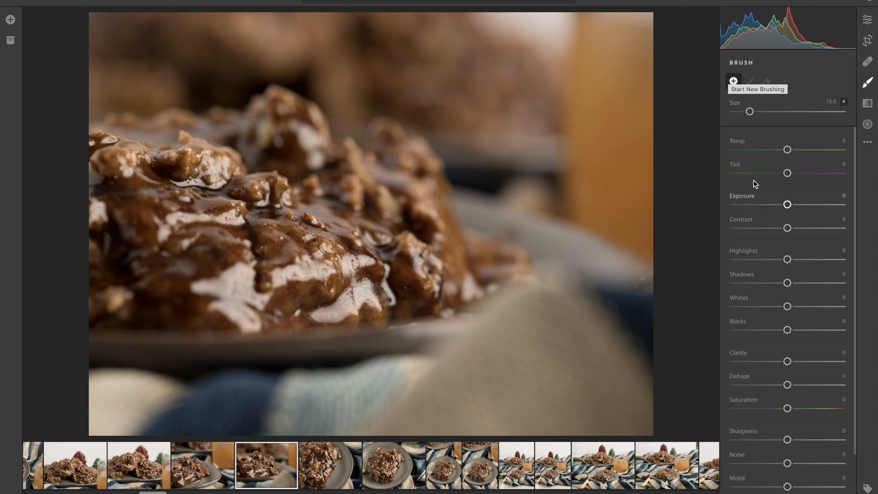
{"action": "left_click", "coordinate": [867, 106]}
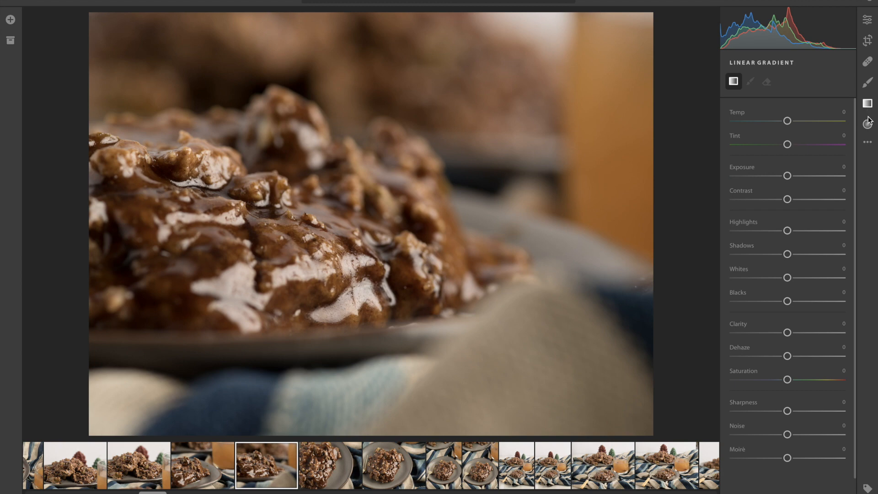
{"action": "left_click", "coordinate": [867, 125]}
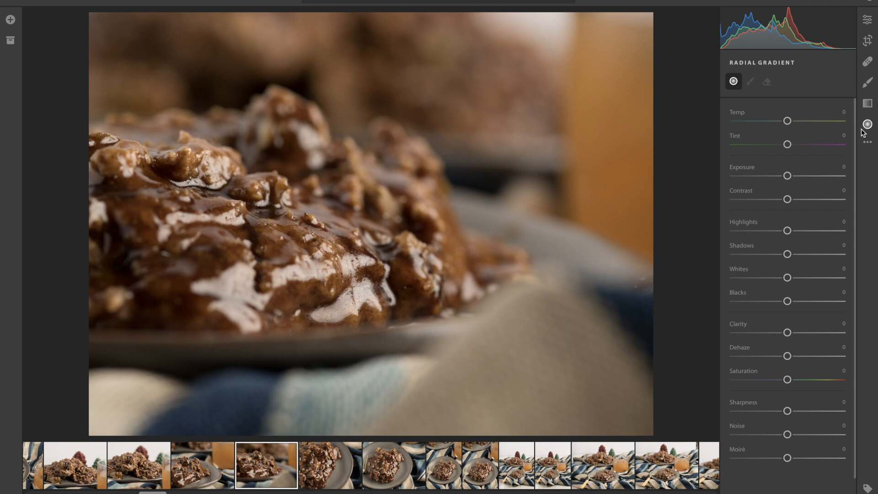
{"action": "left_click", "coordinate": [868, 144]}
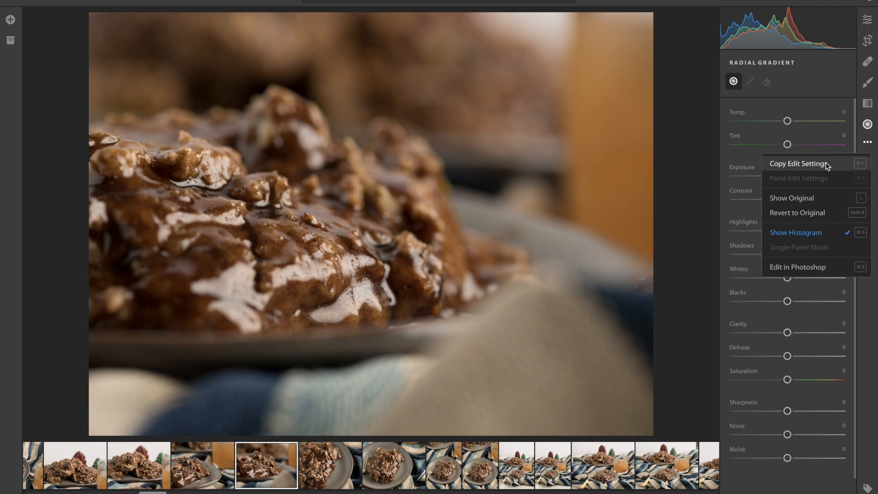
{"action": "left_click", "coordinate": [685, 177]}
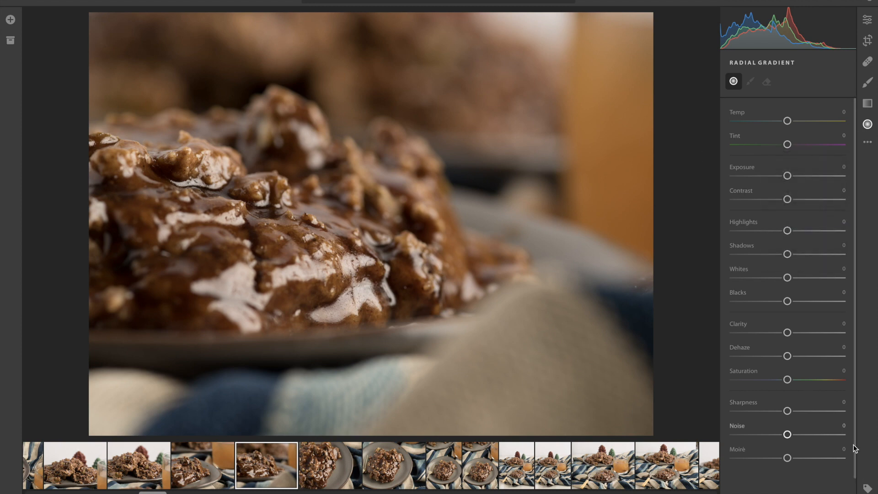
Step: Look at the close-up photo's keywords and its file info with sync status, and return to the keywords
{"action": "left_click", "coordinate": [866, 489]}
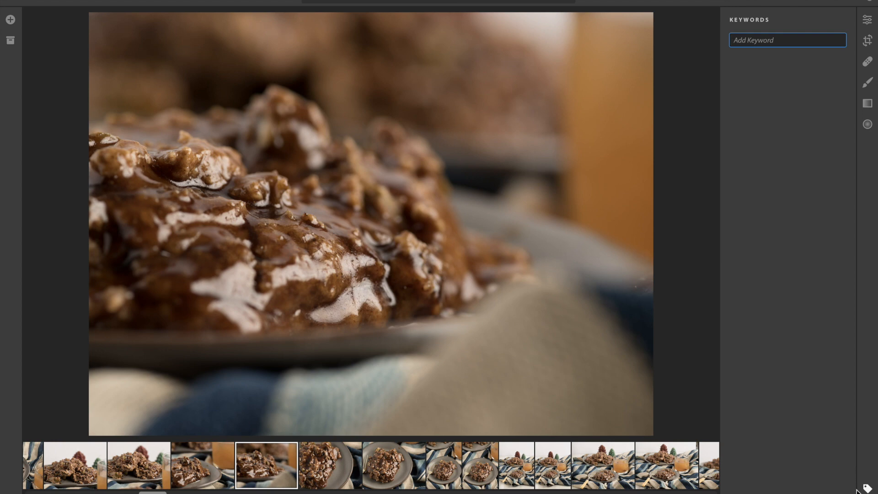
{"action": "left_click", "coordinate": [866, 493]}
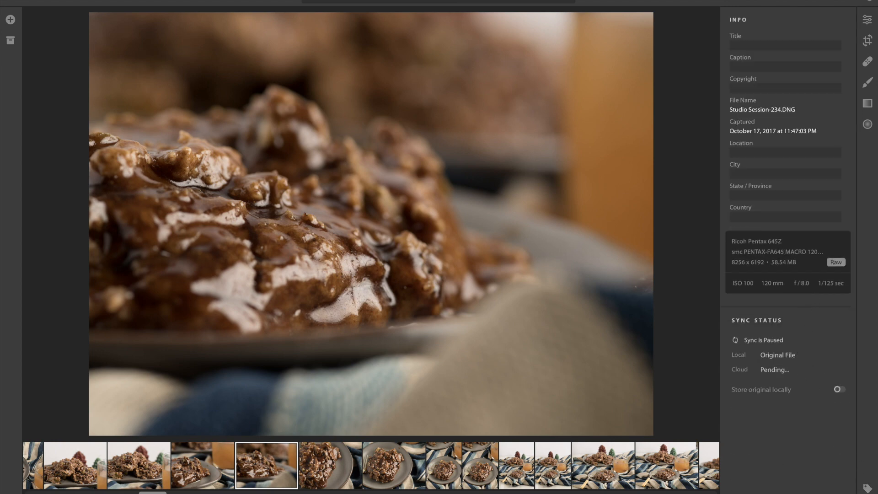
{"action": "left_click", "coordinate": [867, 487]}
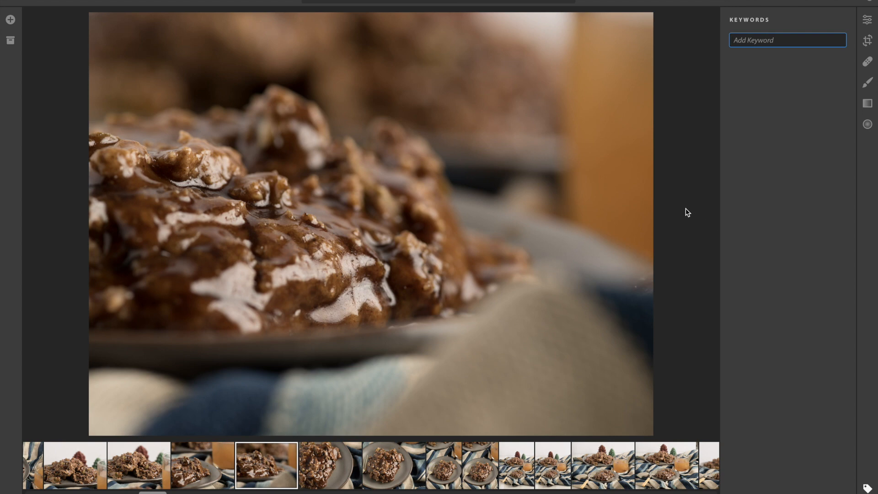
Step: Open the photo of the plated dish with the red and green candles and hide the filmstrip
{"action": "left_click", "coordinate": [80, 477]}
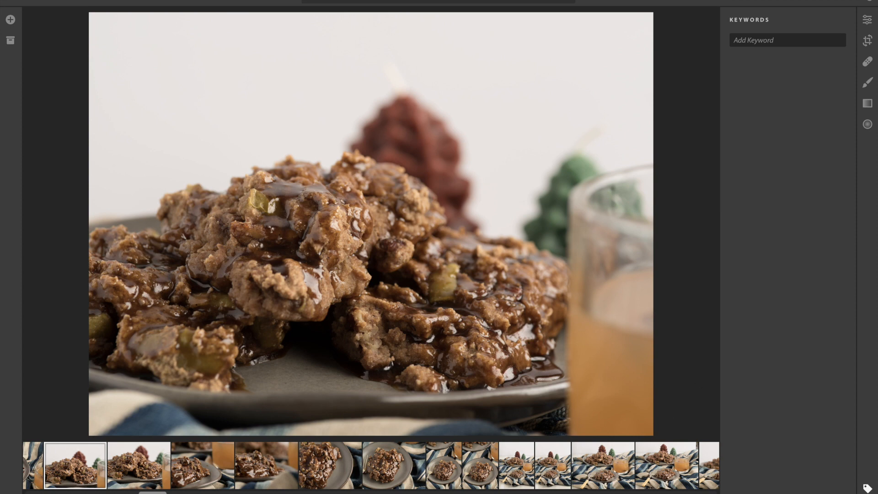
{"action": "key", "text": "/"}
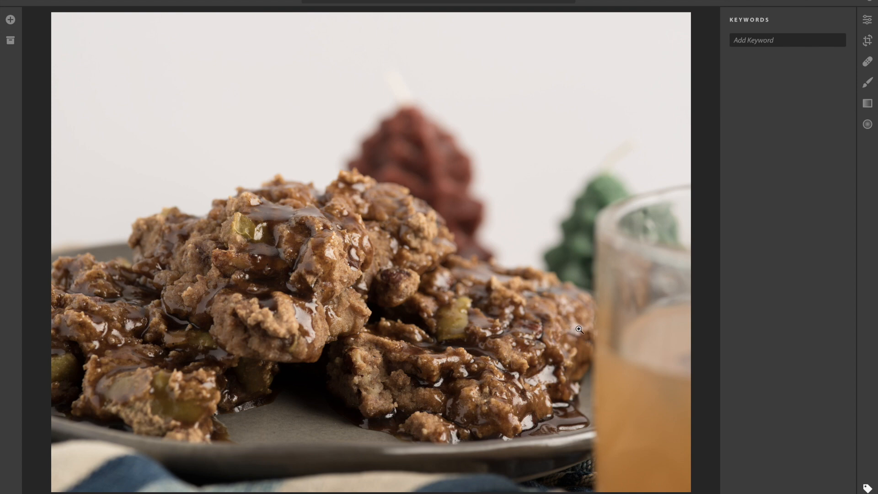
{"action": "mouse_move", "coordinate": [72, 1]}
{"action": "left_mouse_down"}
{"action": "mouse_move", "coordinate": [100, 1]}
{"action": "mouse_move", "coordinate": [83, 0]}
{"action": "left_mouse_up"}
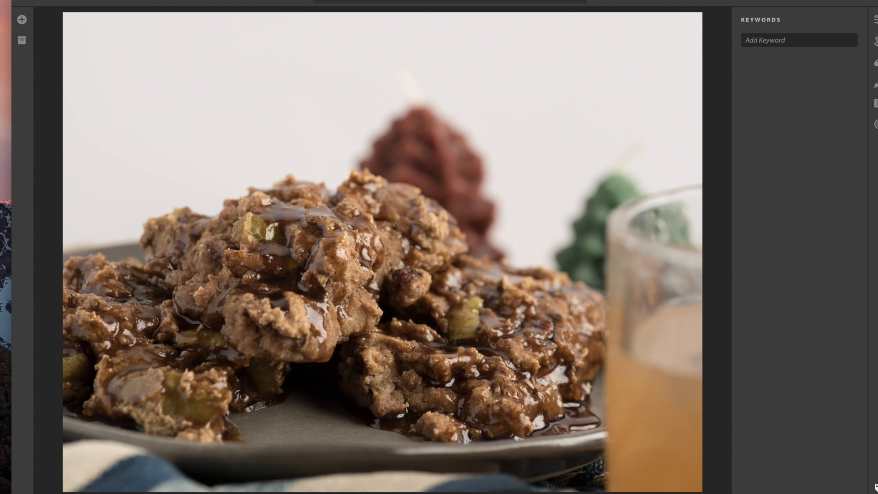